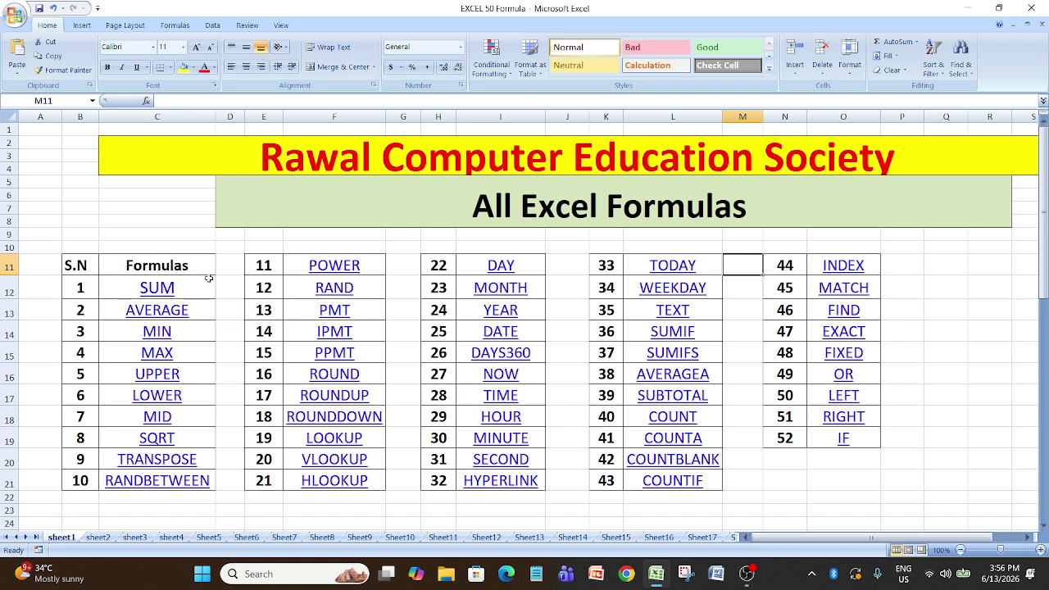
- Open the SUM exercise sheet from the formula list and highlight the first student's marks from English to Chemistry
left_click(168, 297)
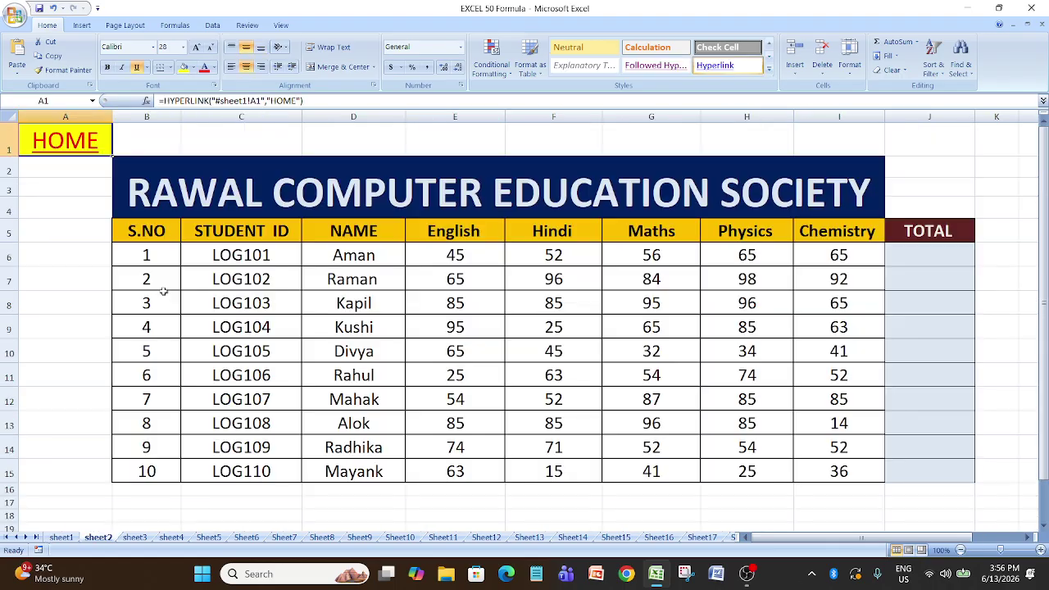
left_click(925, 262)
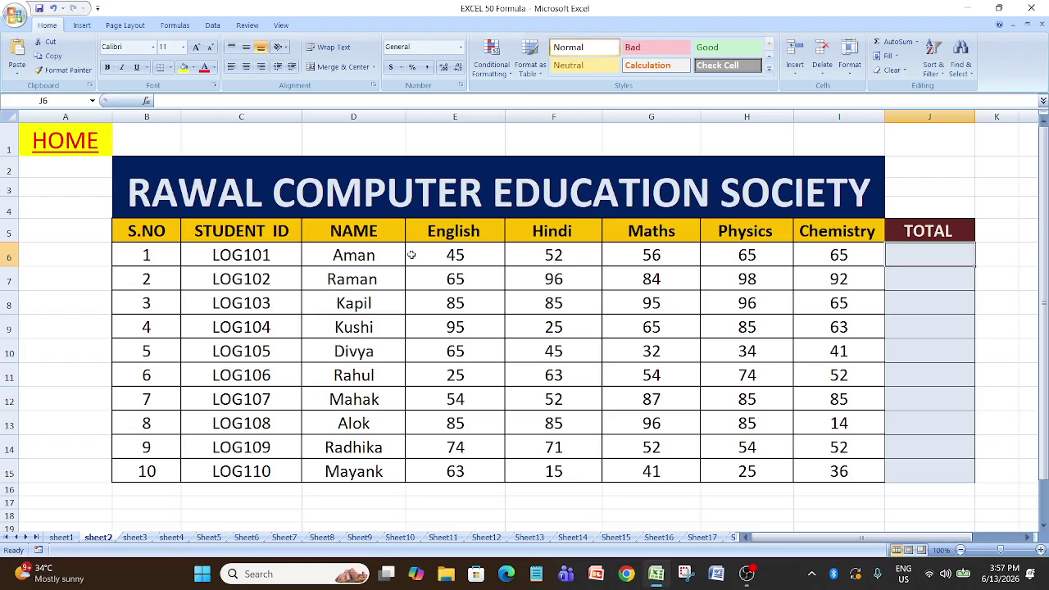
left_click_drag(445, 255, 859, 252)
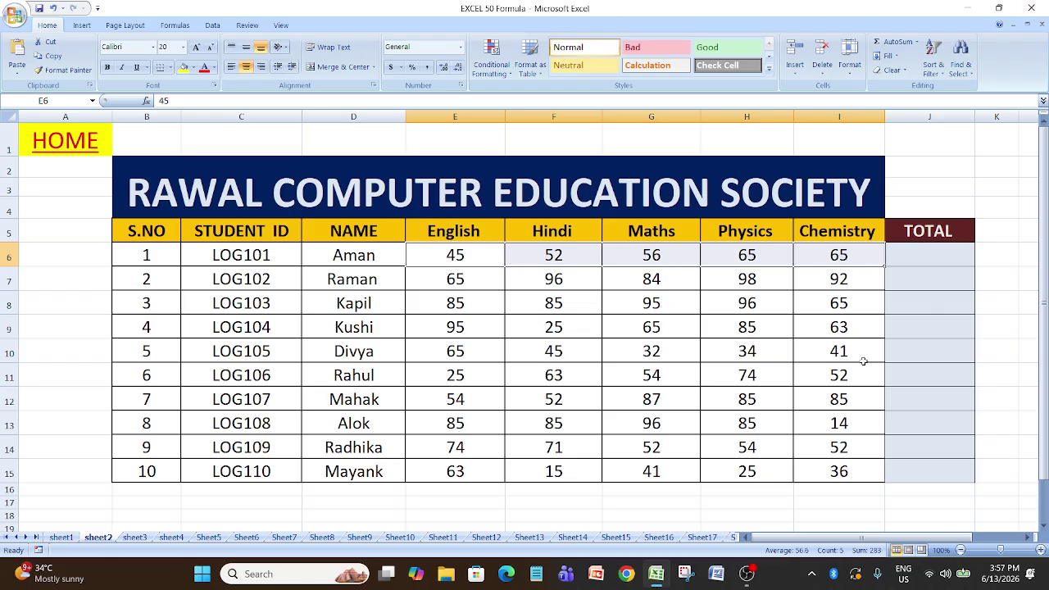
left_click(922, 255)
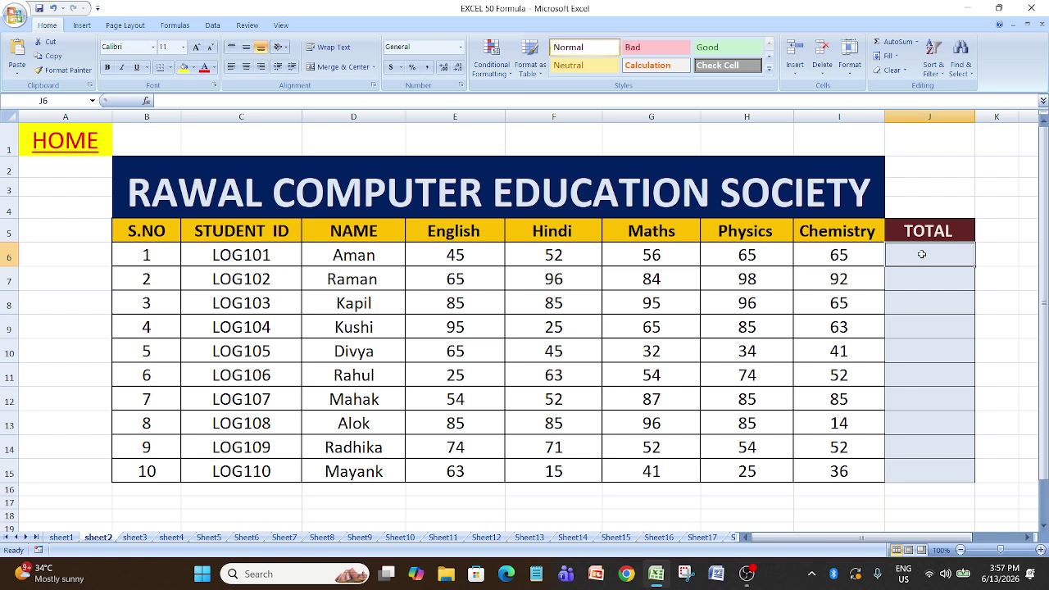
type("=")
key("BackSpace")
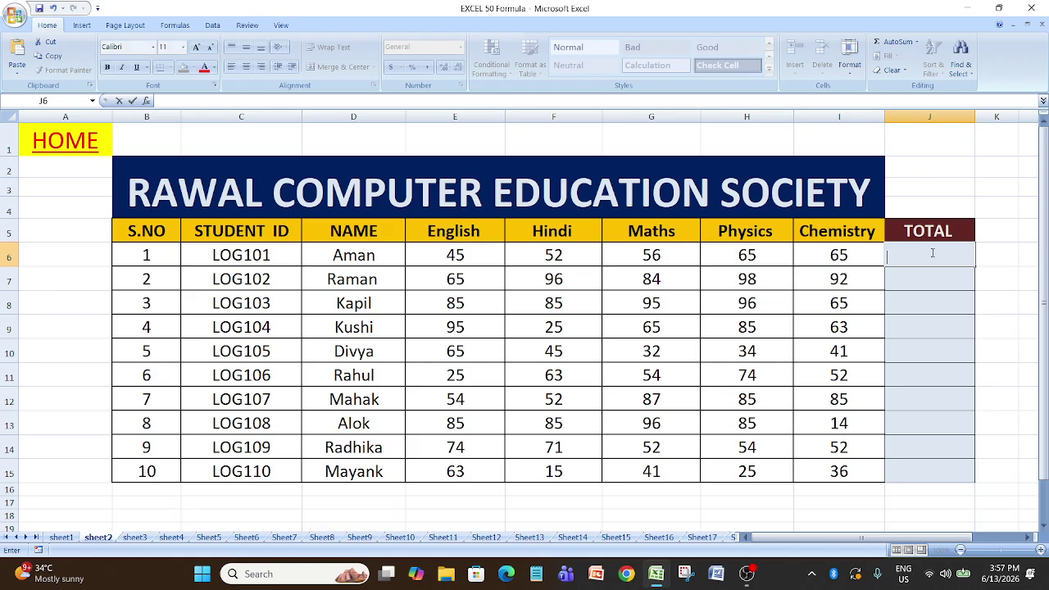
left_click(913, 294)
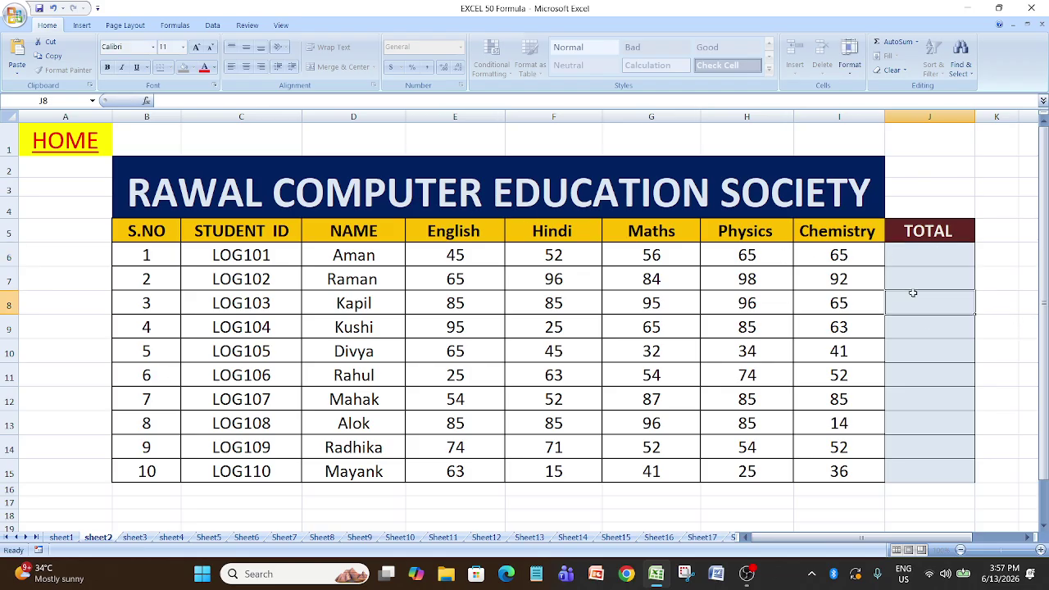
- Set the font size of the first student's TOTAL cell, J6, to 20
left_click(896, 257)
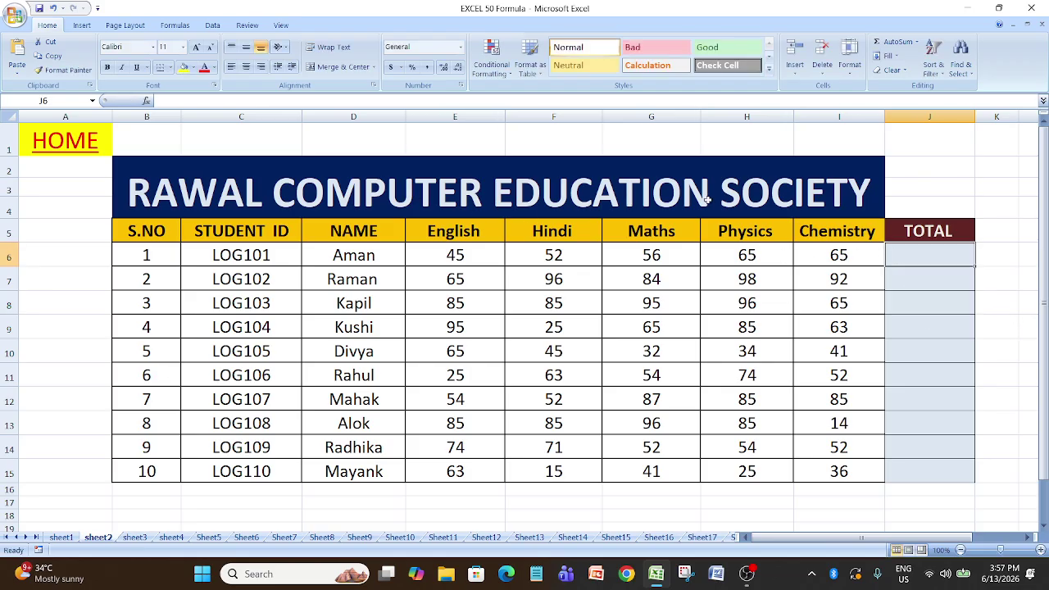
left_click(195, 48)
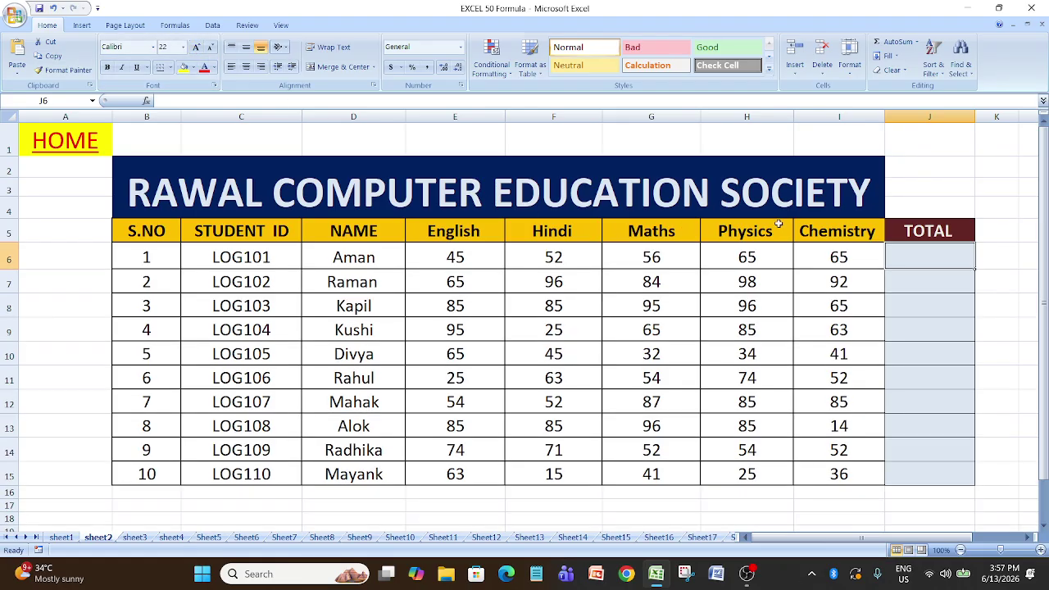
left_click(210, 47)
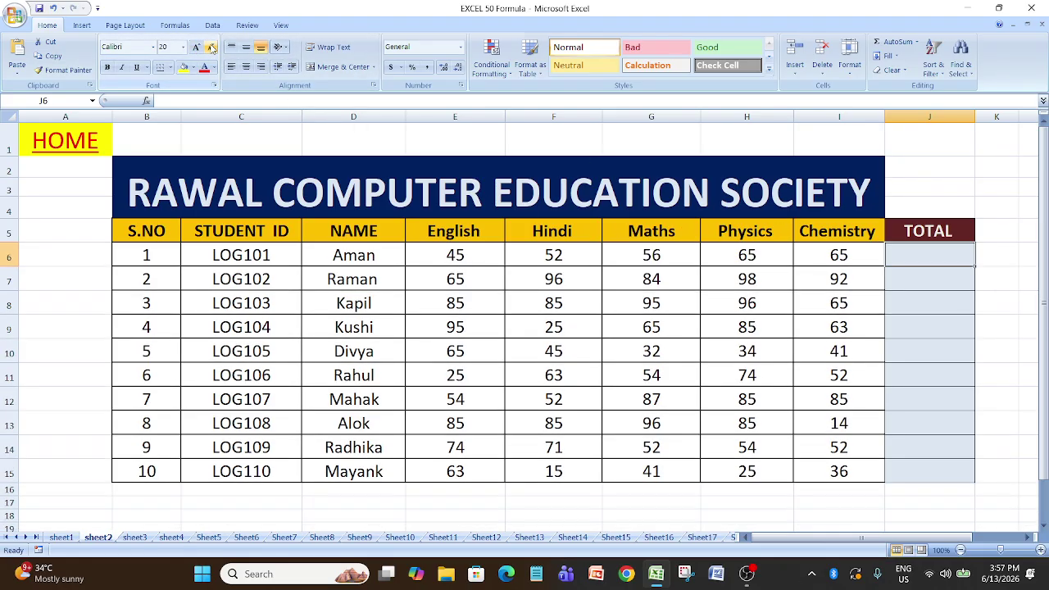
- Total the first student's five marks in J6 with the separate-cell formula =SUM(E6,F6,G6,H6,I6)
type("=")
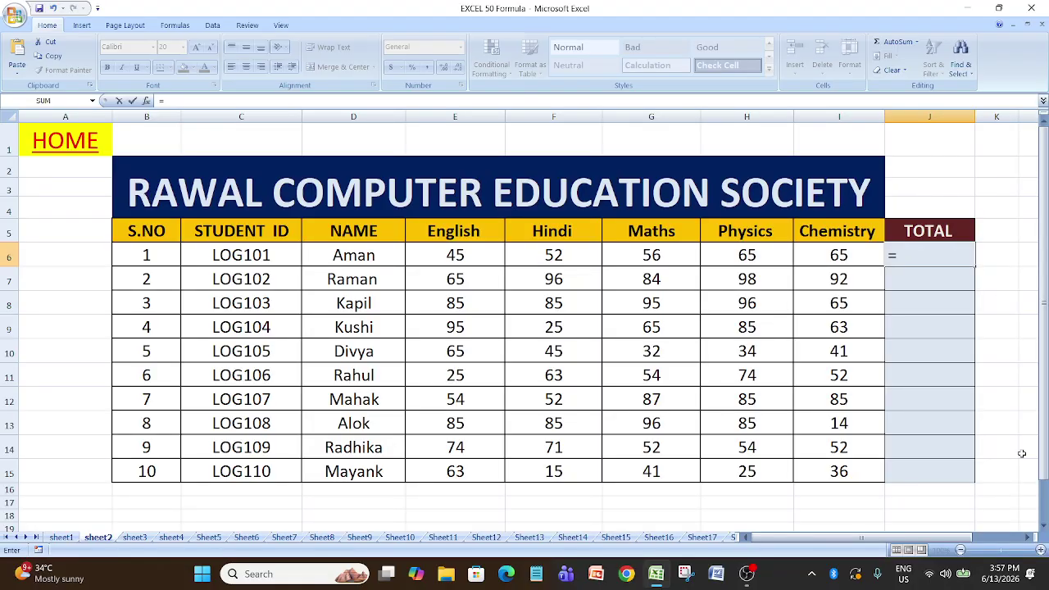
type("sum")
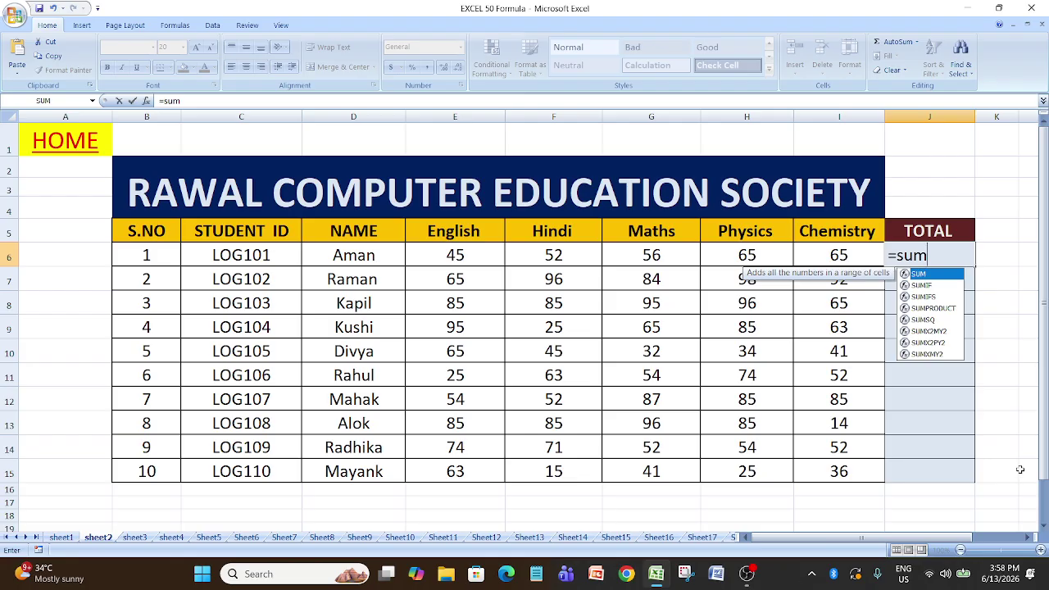
key("Tab")
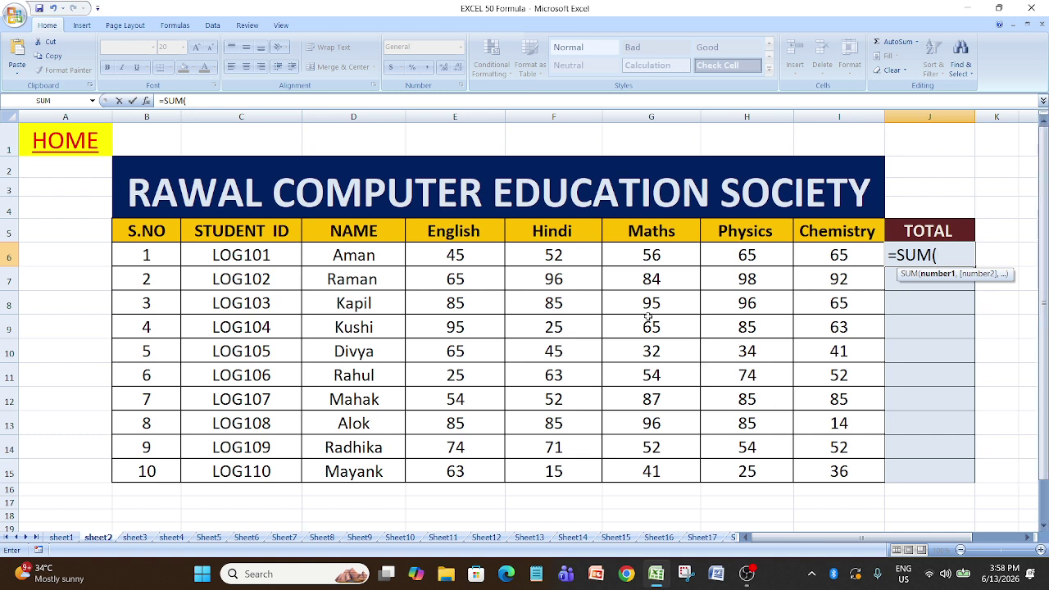
left_click(472, 259)
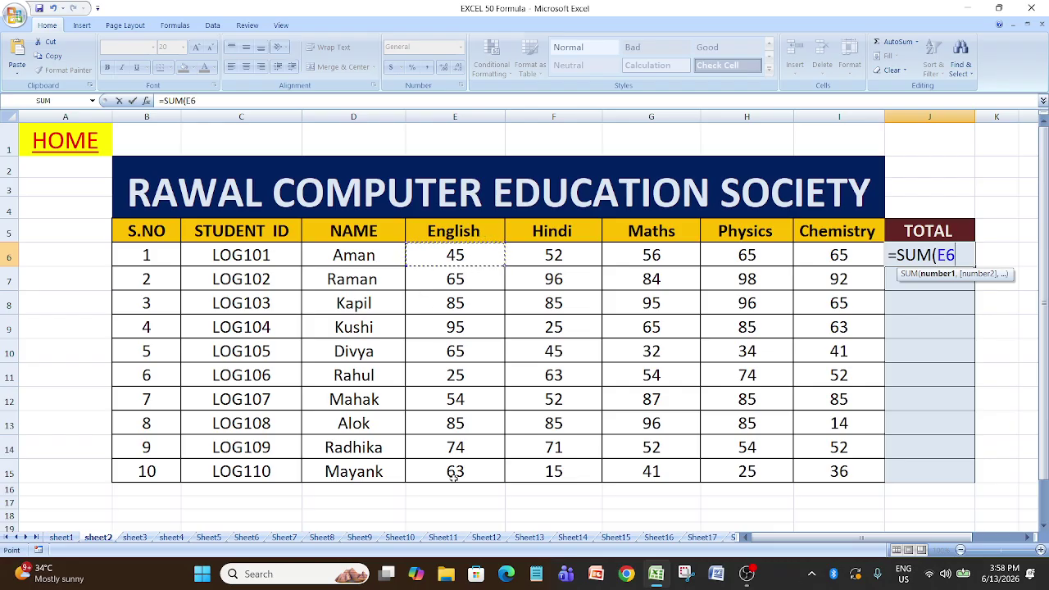
type(",")
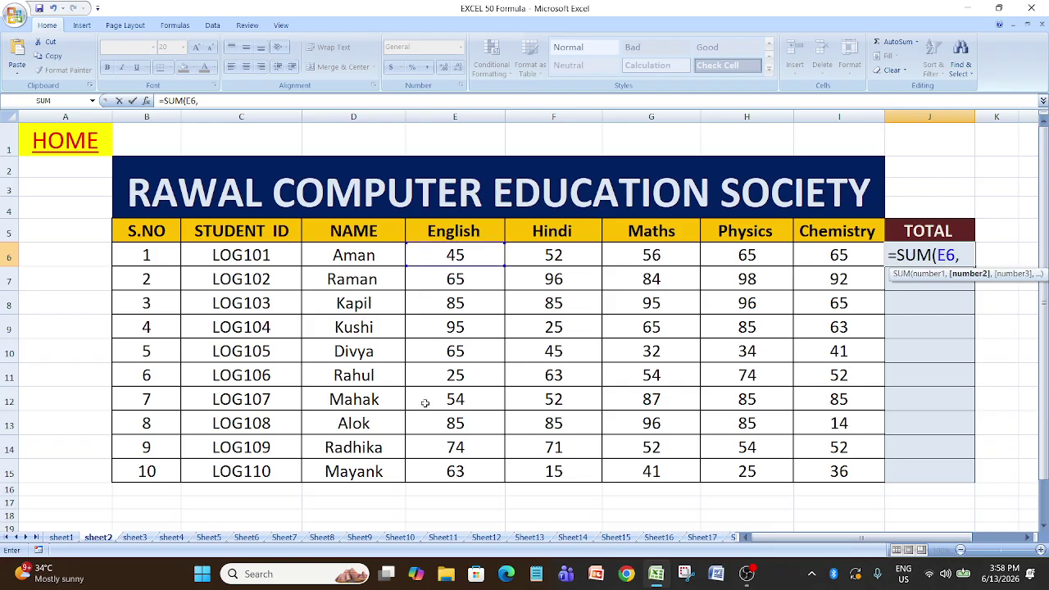
left_click(539, 248)
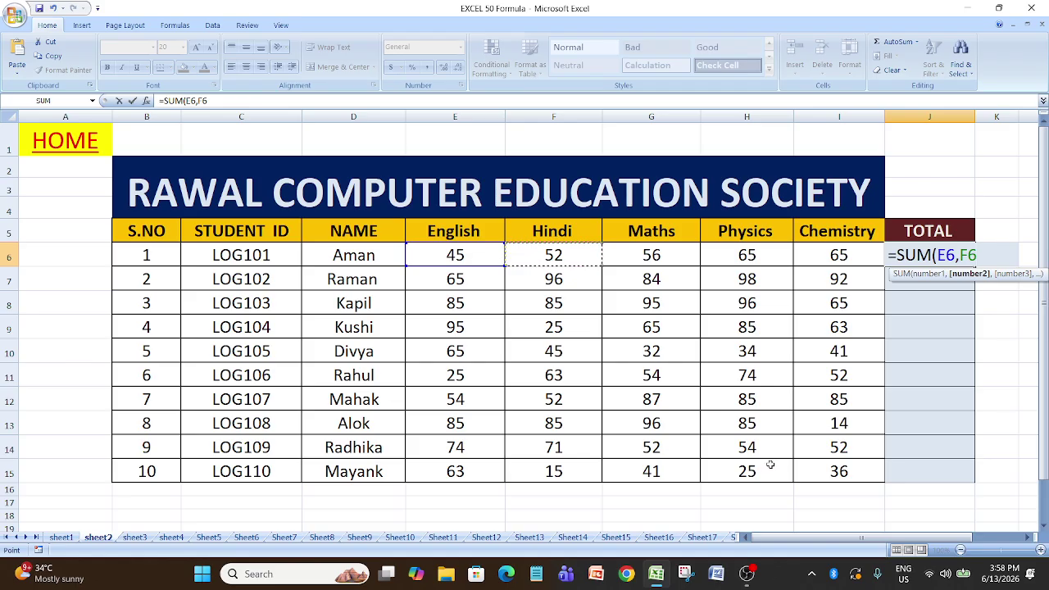
type(",")
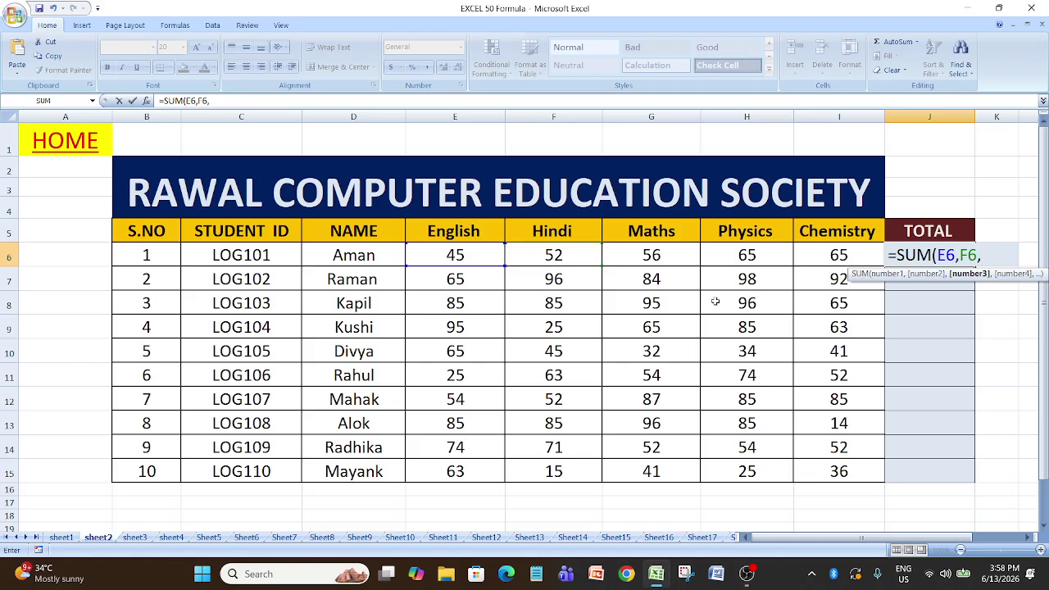
left_click(656, 261)
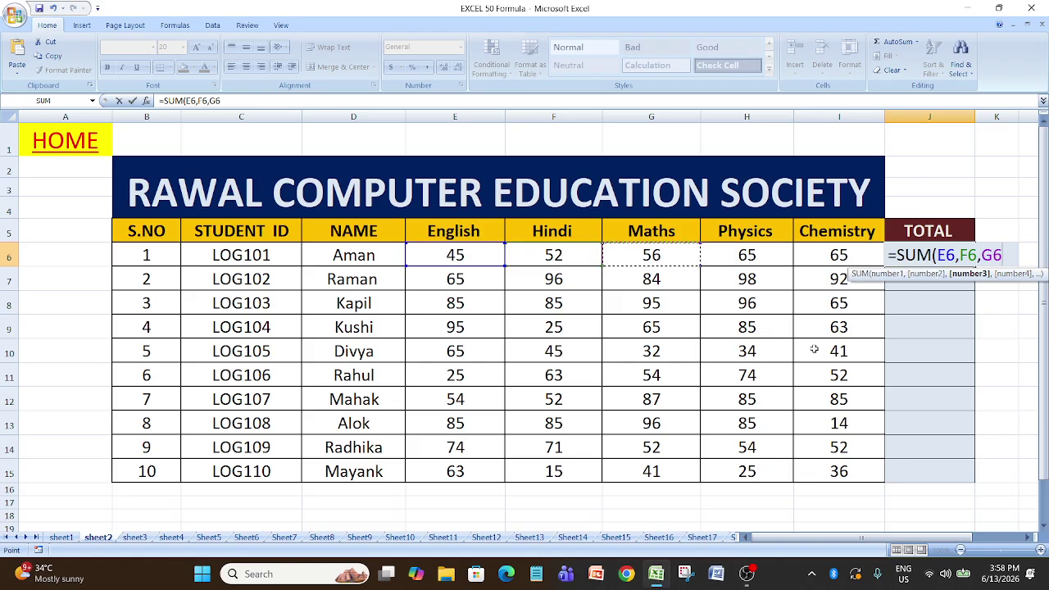
type(",")
left_click(751, 256)
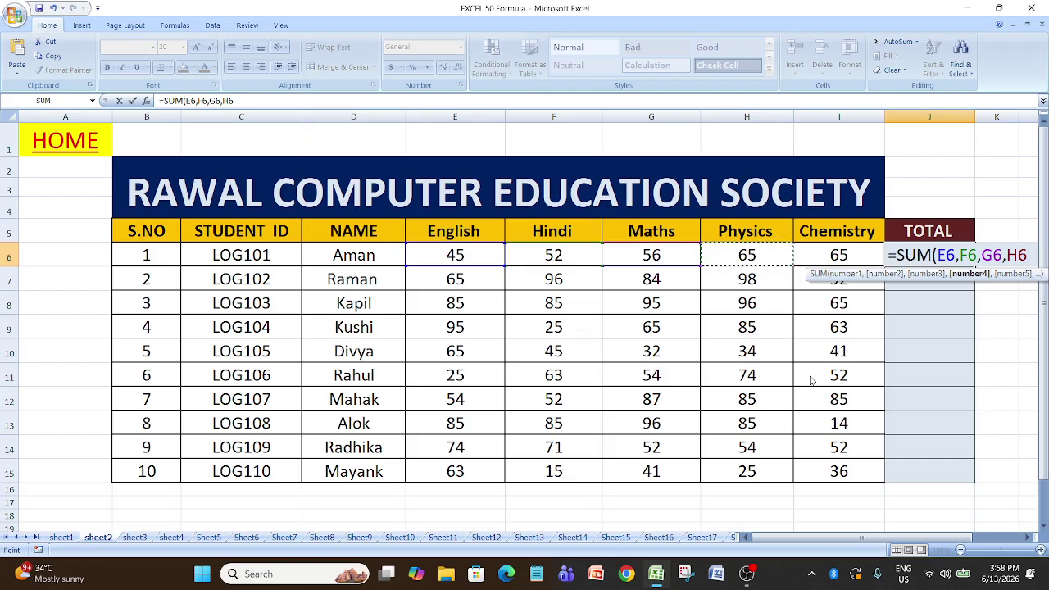
type(",")
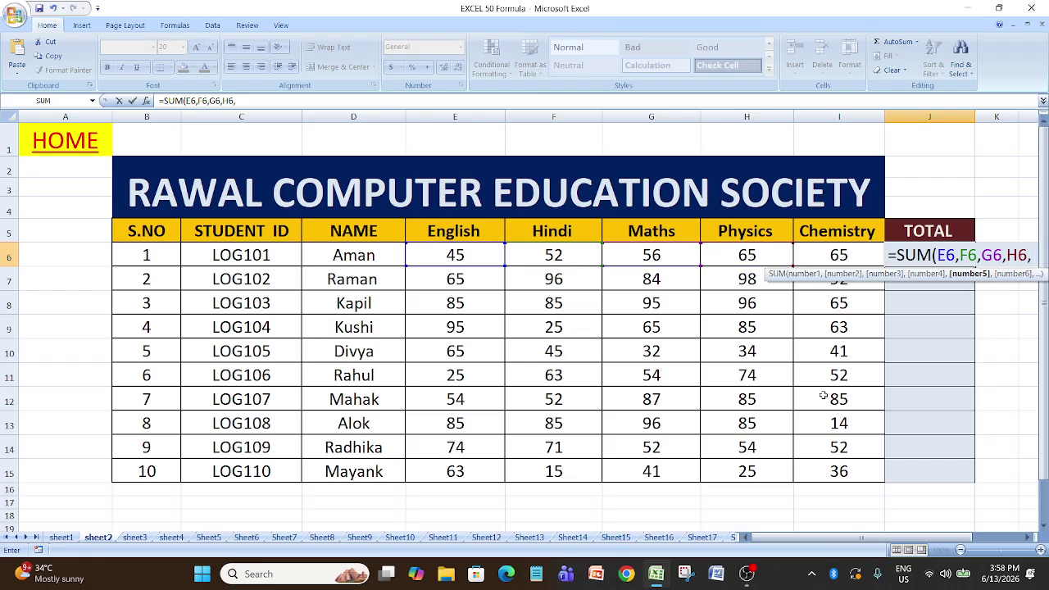
left_click(845, 258)
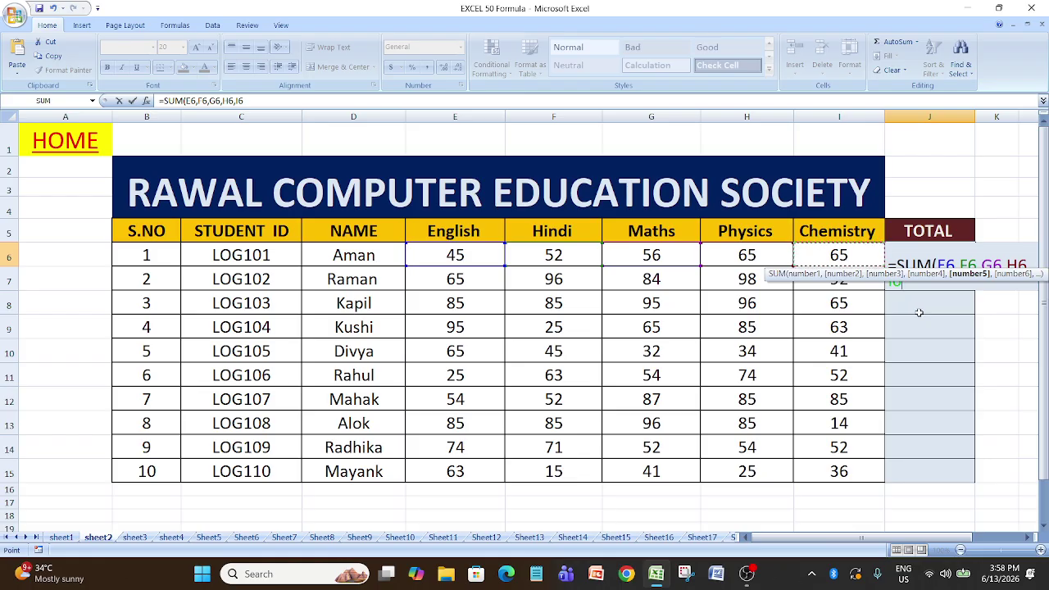
type(")")
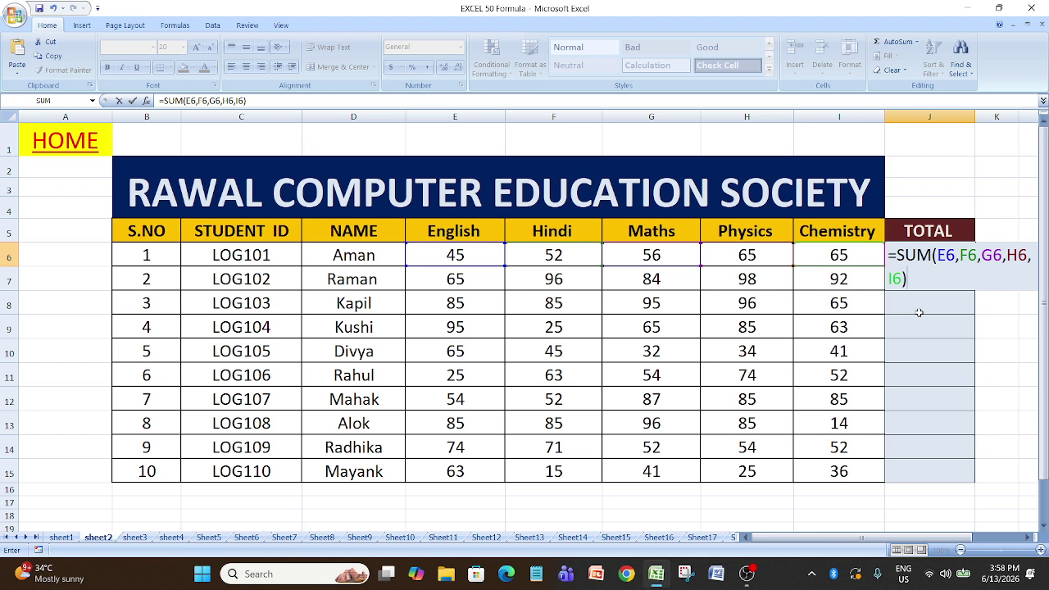
key("Return")
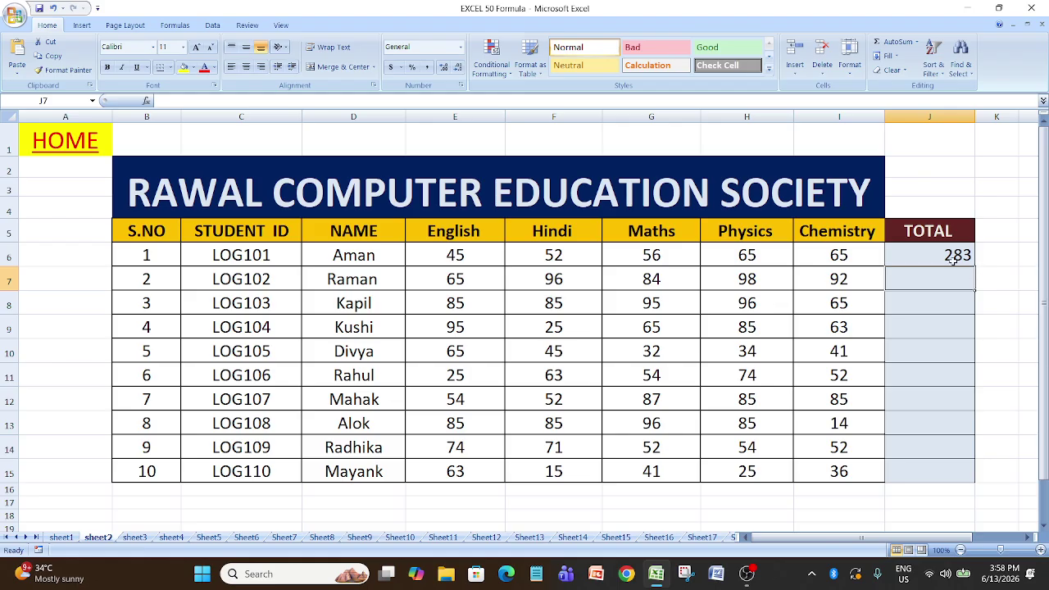
- Delete the separate-cell SUM formula from J6
left_click(951, 258)
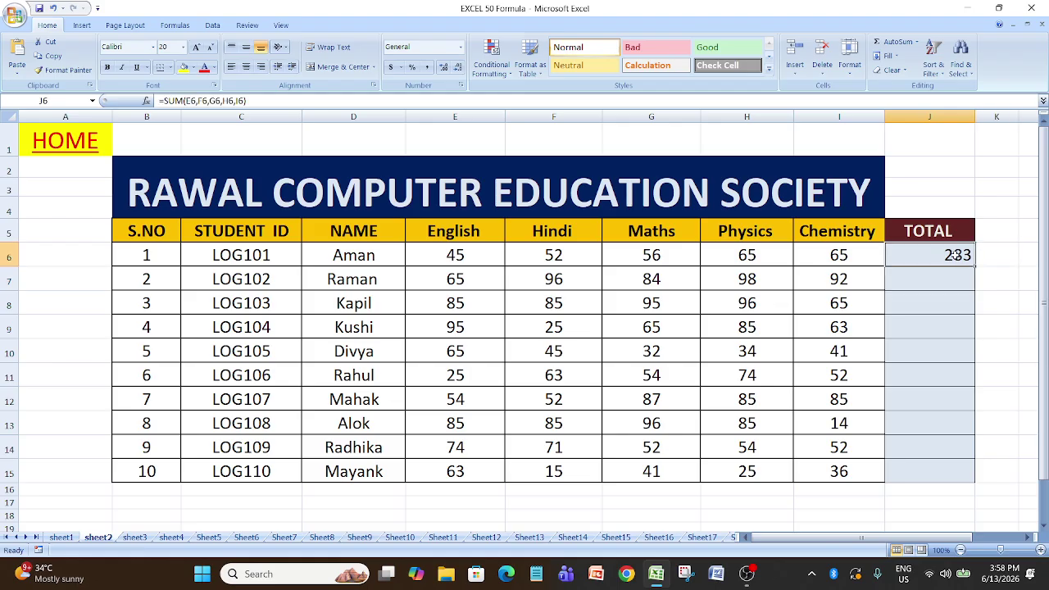
key("Delete")
left_click(933, 295)
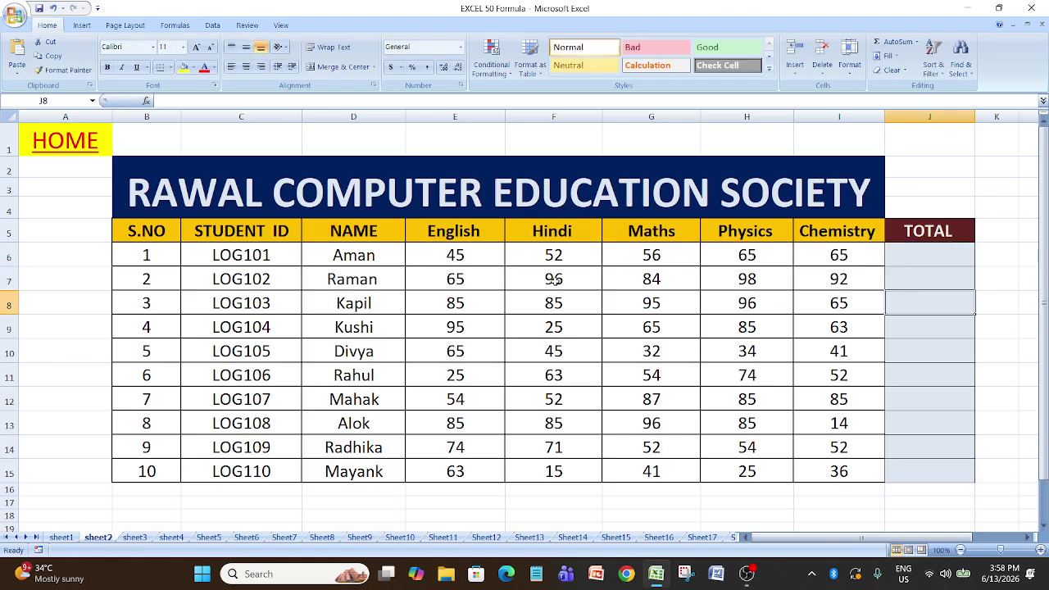
- Total the first student's marks in J6 with the range formula =SUM(E6:I6) and fill it down through J15
left_click(945, 257)
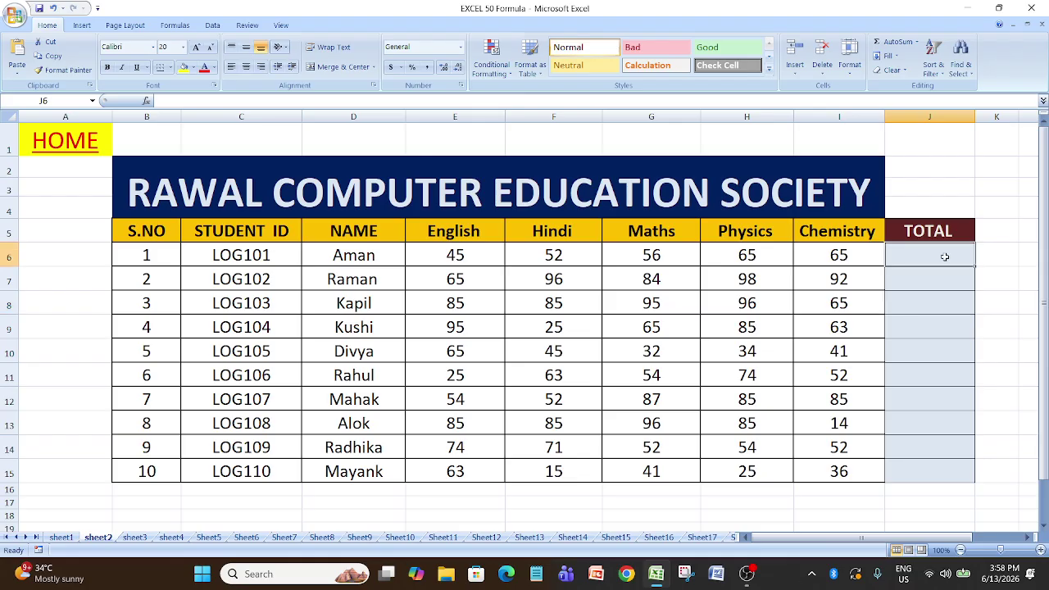
type("=")
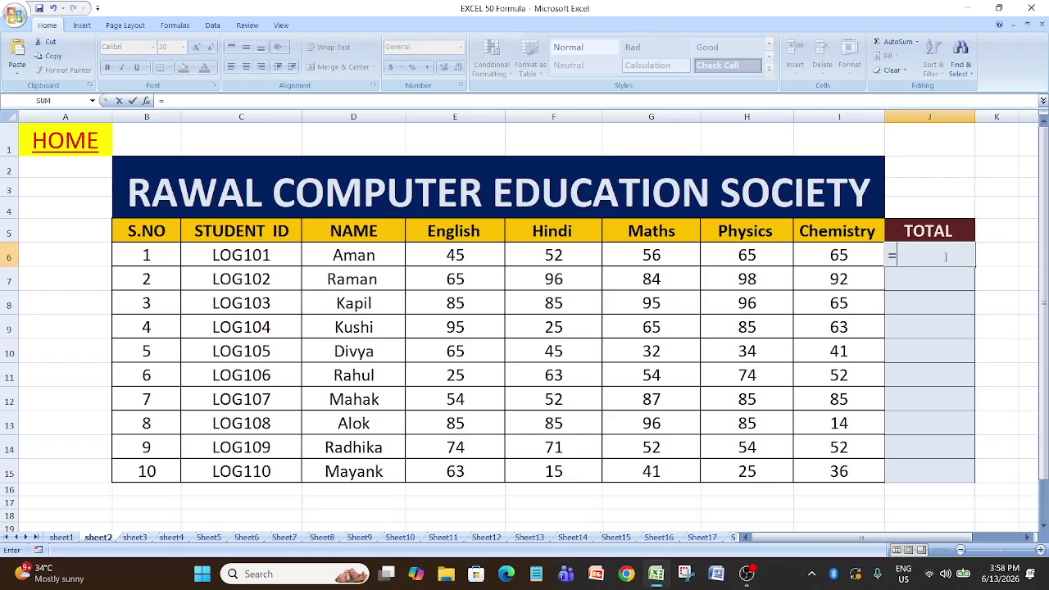
type("sum")
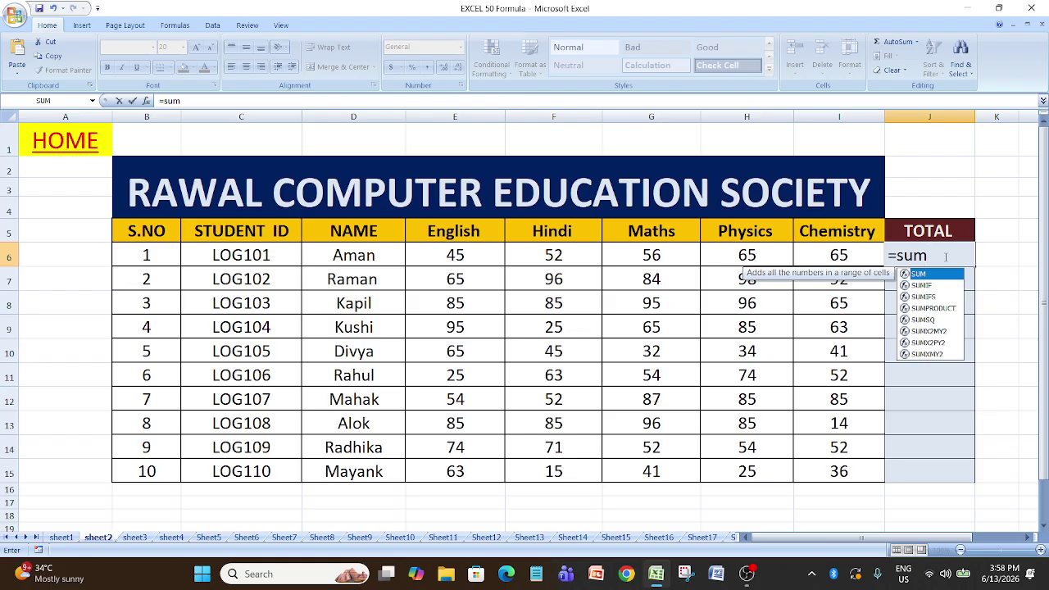
key("Tab")
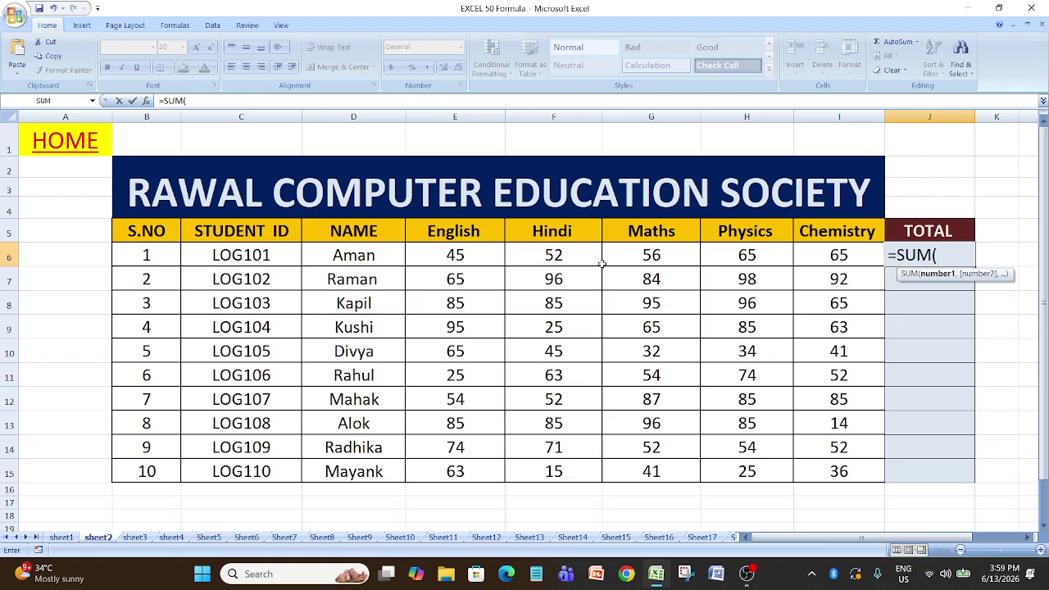
left_click(441, 255)
left_click_drag(443, 255, 802, 255)
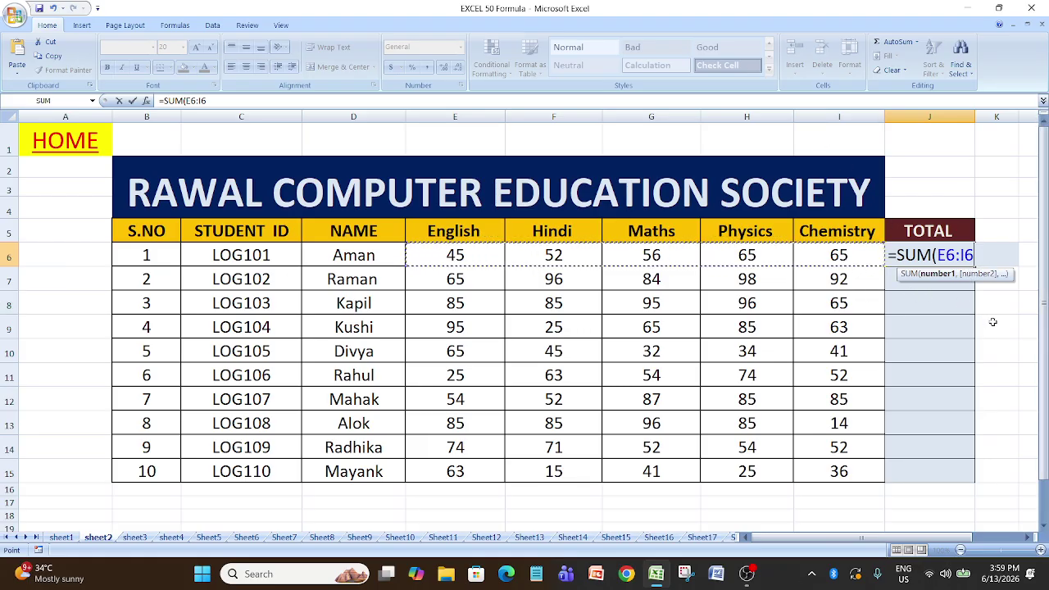
type(")")
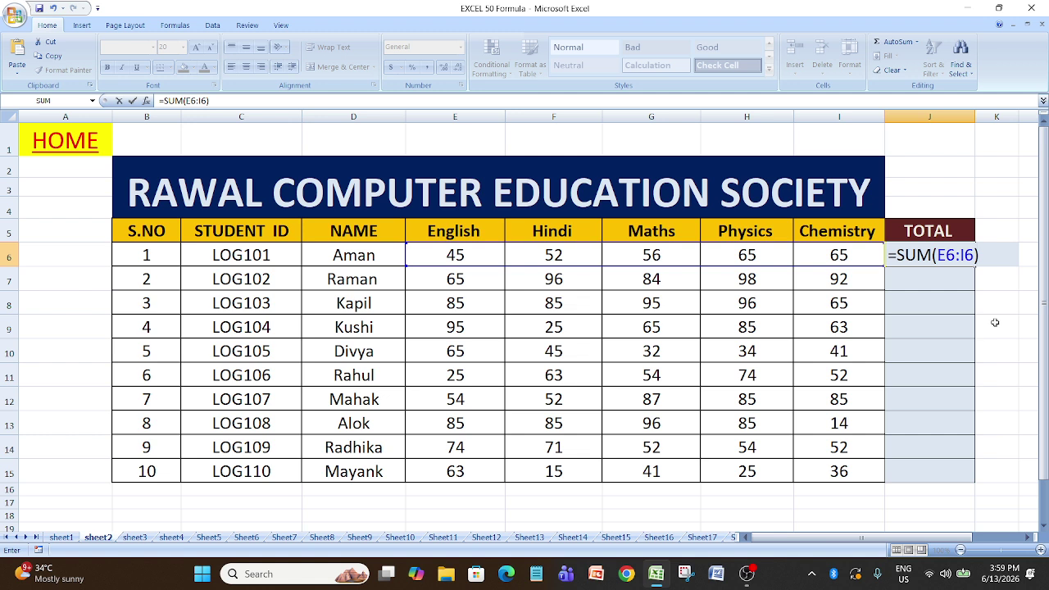
key("Return")
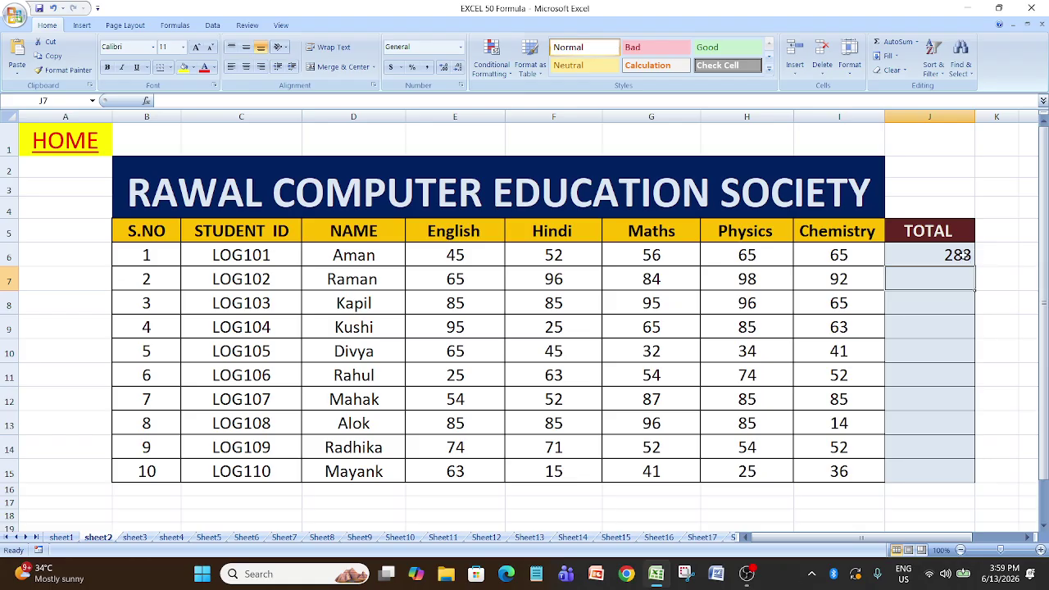
left_click(963, 255)
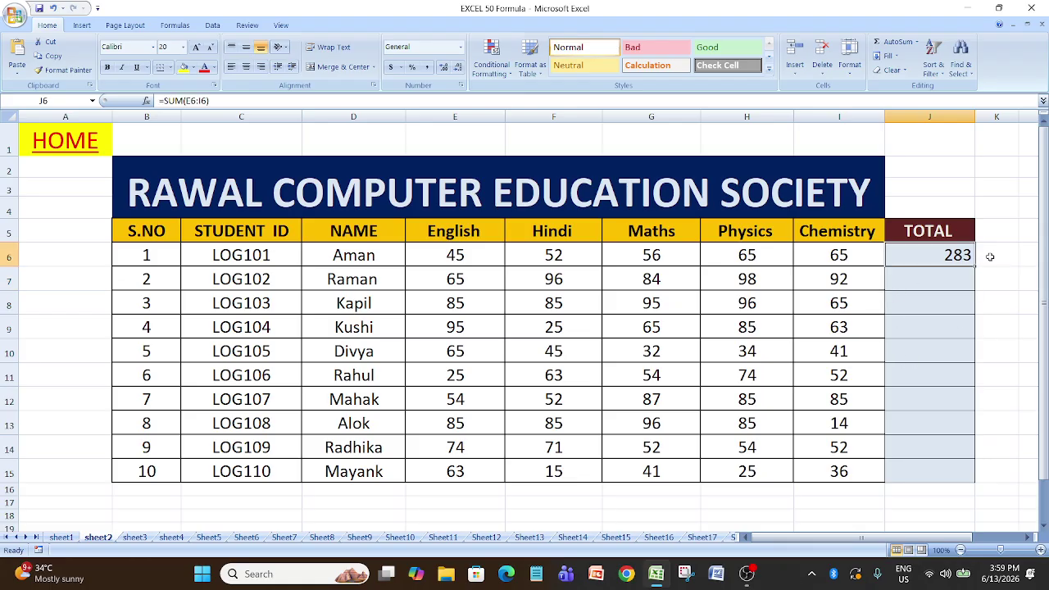
left_click_drag(975, 266, 982, 483)
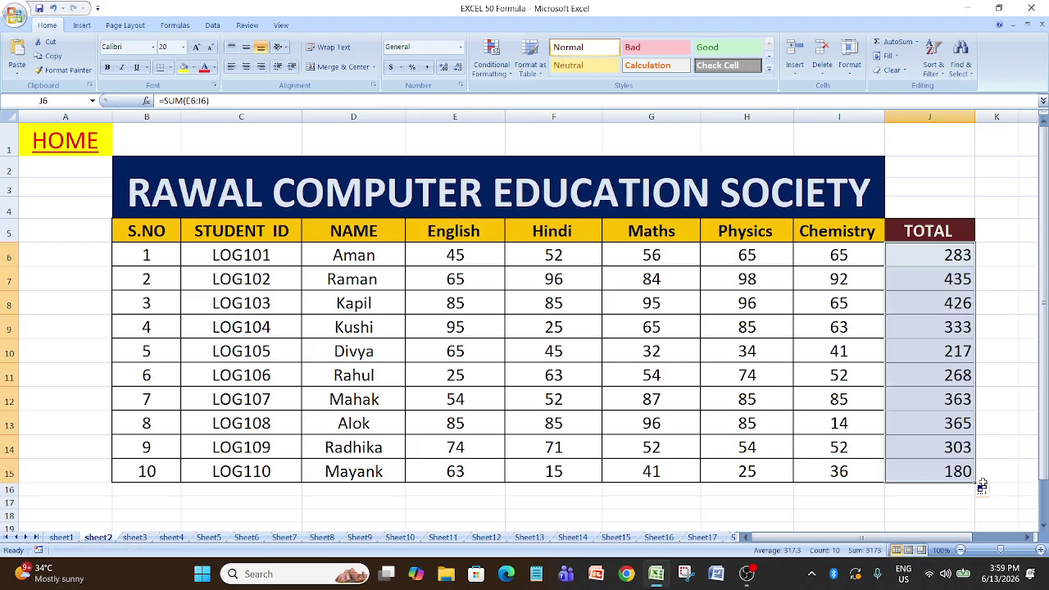
- Clear all the totals from J6 to J15 and select J6 again
mouse_move(981, 488)
left_mouse_down()
mouse_move(993, 240)
mouse_move(991, 252)
left_mouse_up()
left_click(987, 287)
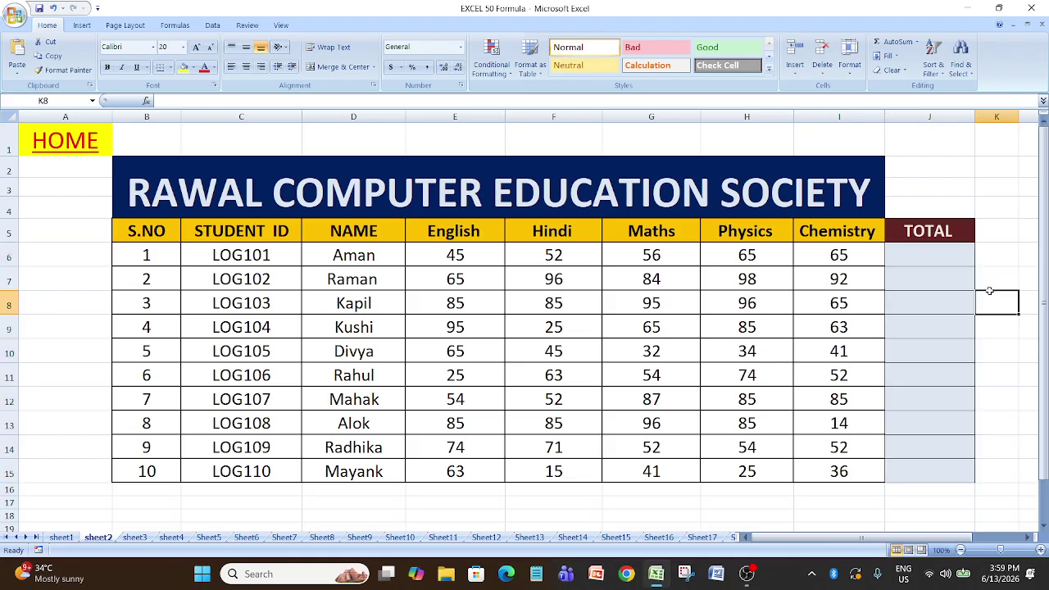
left_click(944, 259)
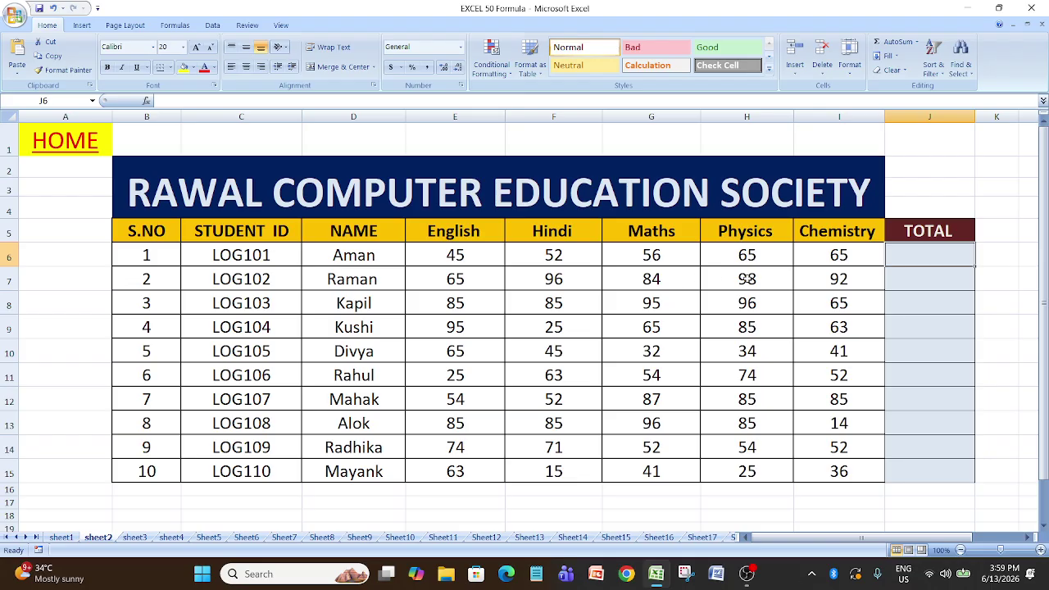
left_click(911, 279)
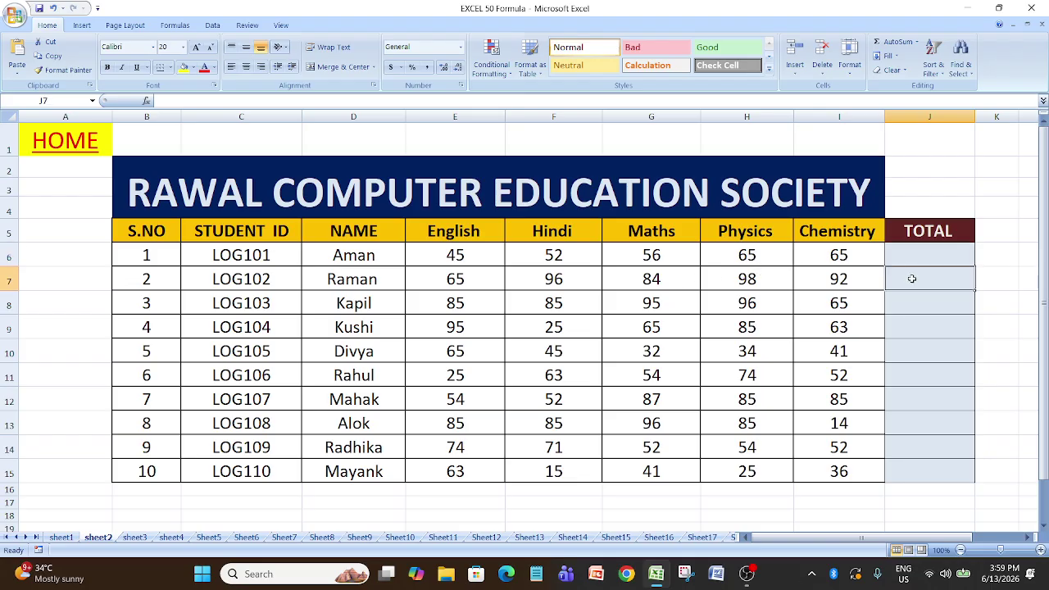
left_click(915, 260)
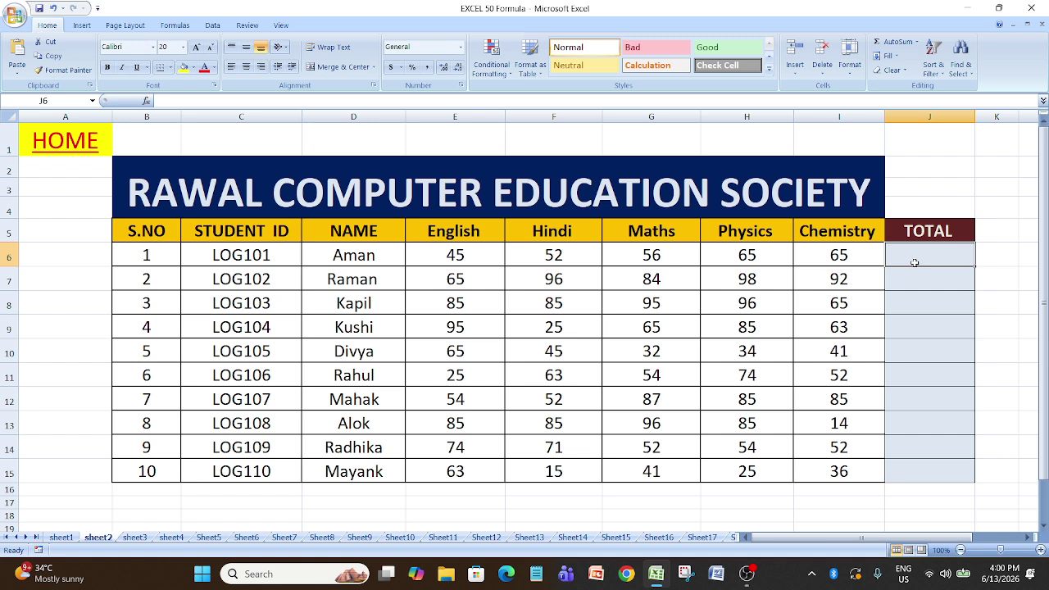
type("=sum")
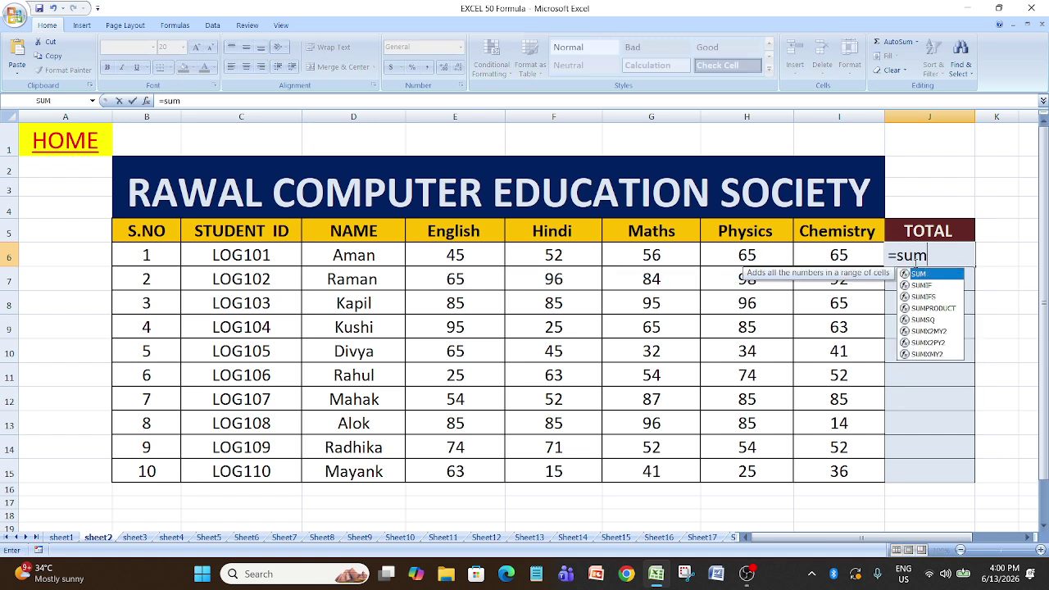
key("Tab")
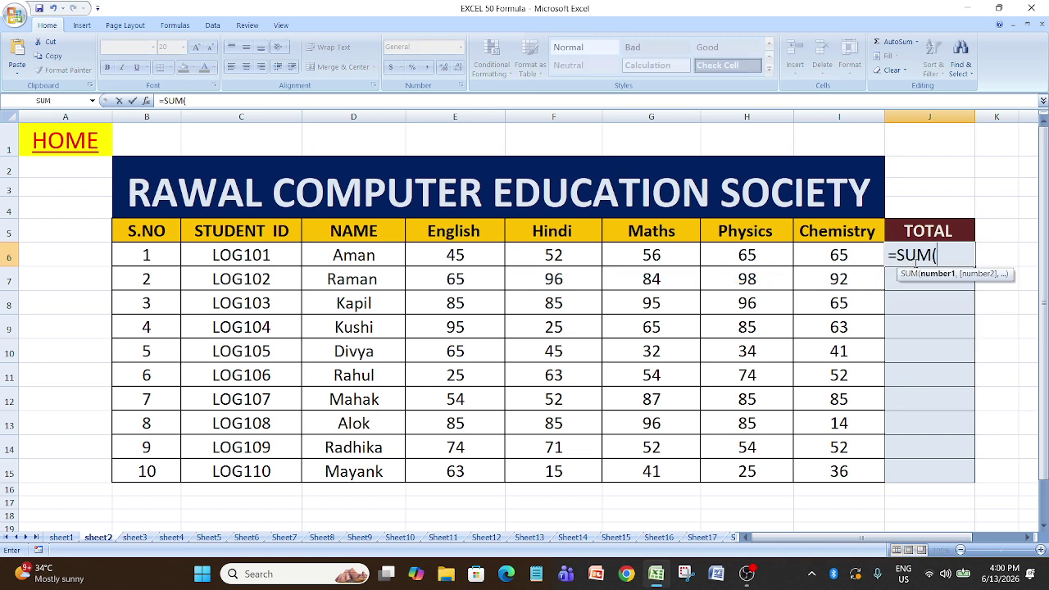
key("BackSpace")
key("Escape")
key("Escape")
left_click(955, 284)
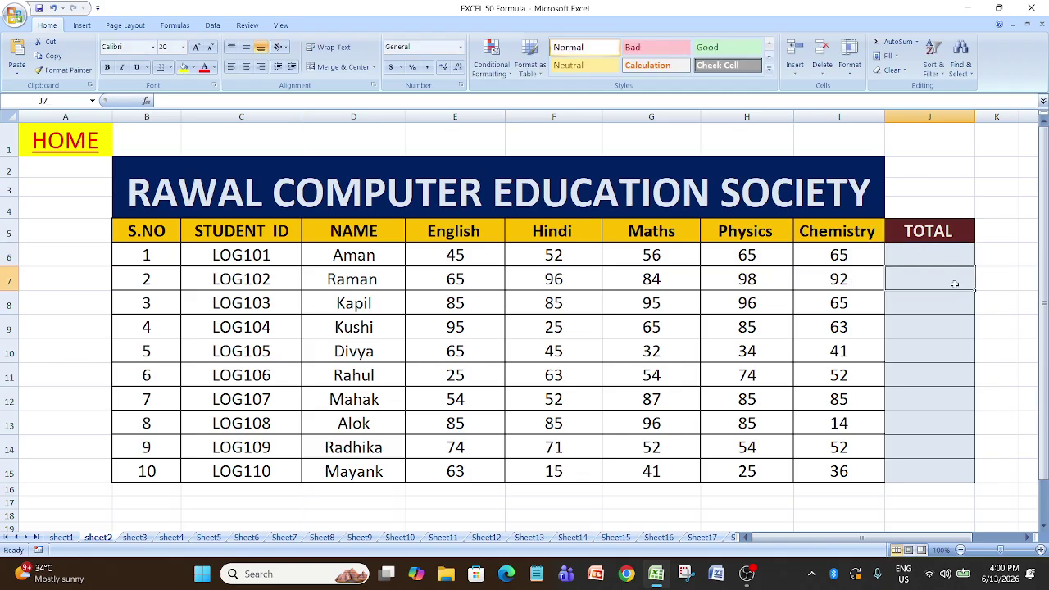
- Total the first student's marks in J6 with AutoSum's Sum function over E6:I6
left_click(924, 257)
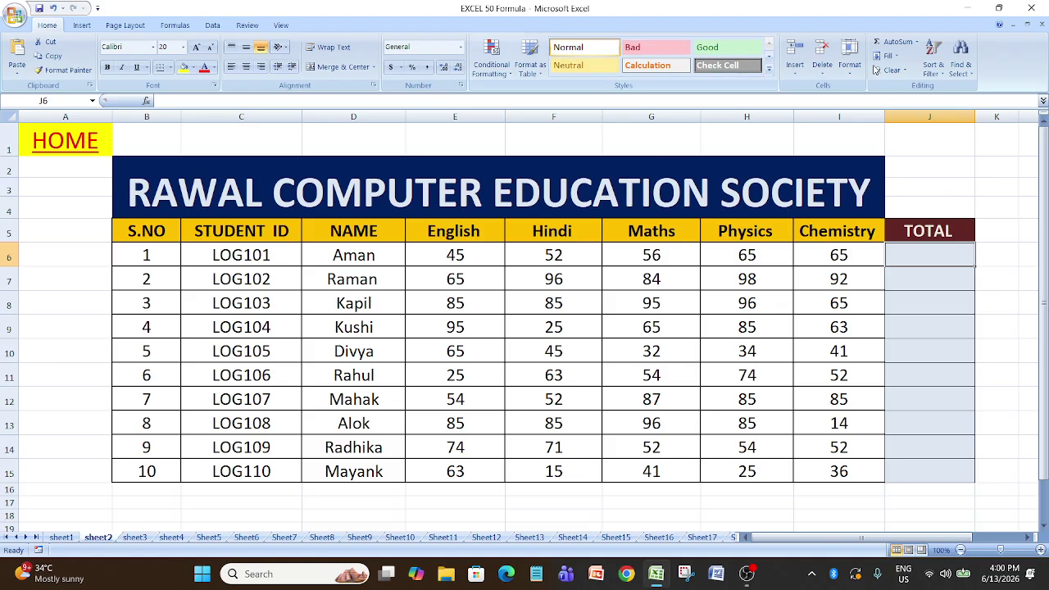
left_click(918, 48)
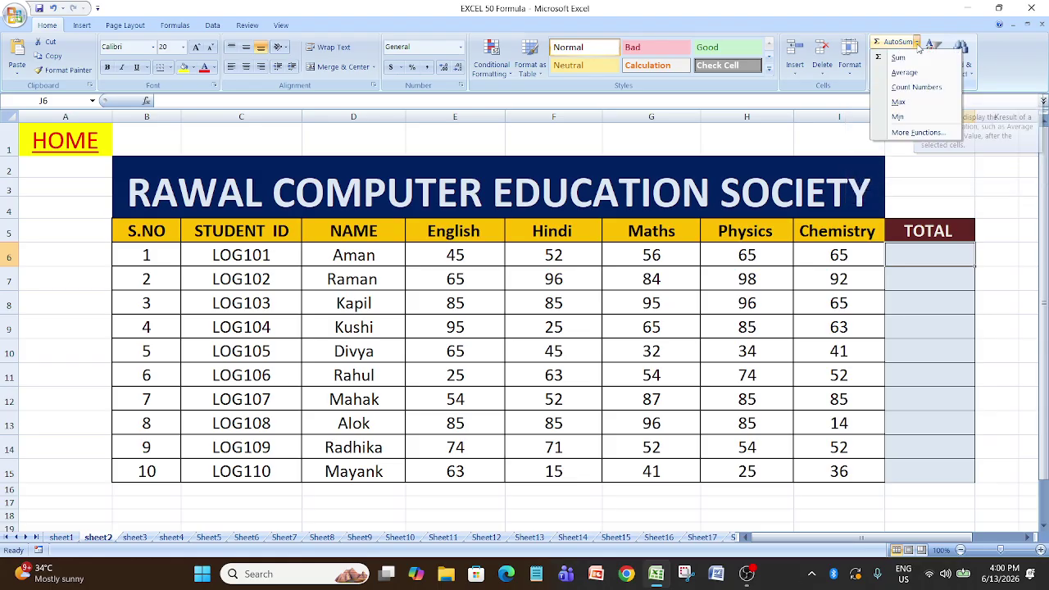
left_click(913, 59)
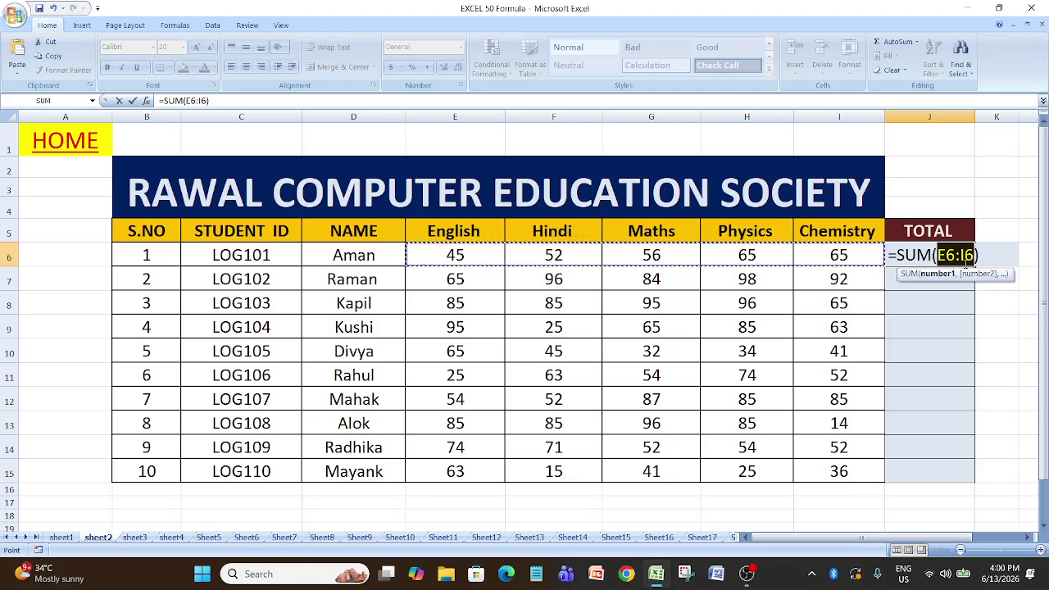
key("Return")
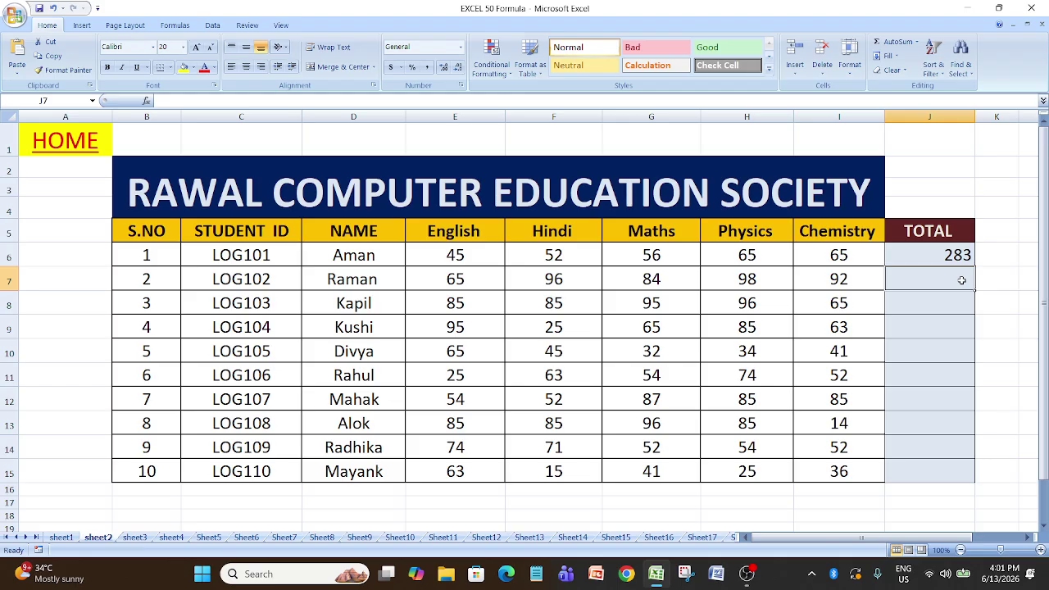
- Total the second student's marks in J7 with the addition formula =E7+F7+G7+H7+I7
type("=")
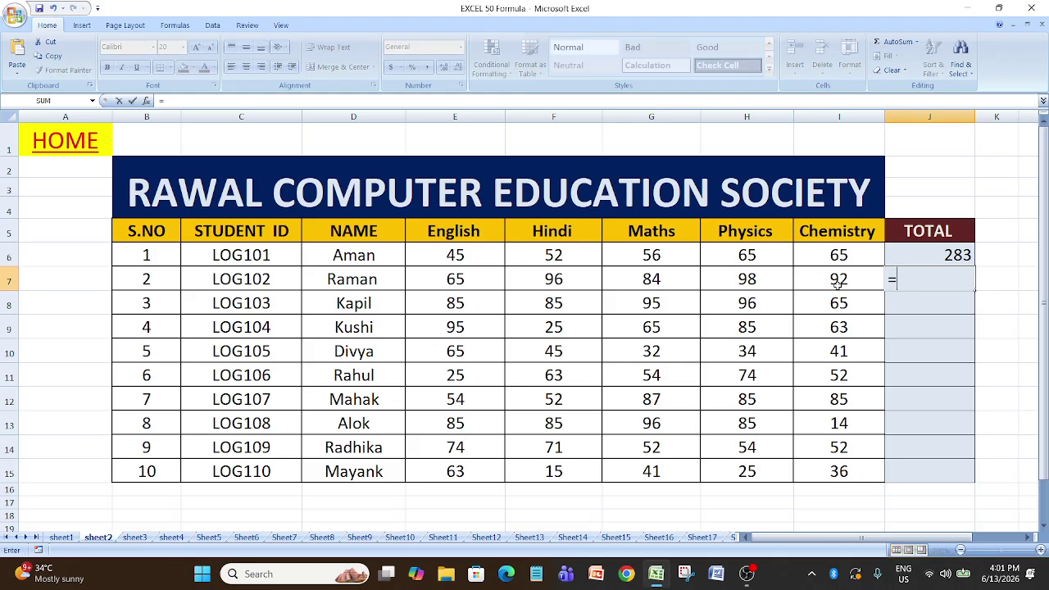
left_click(458, 281)
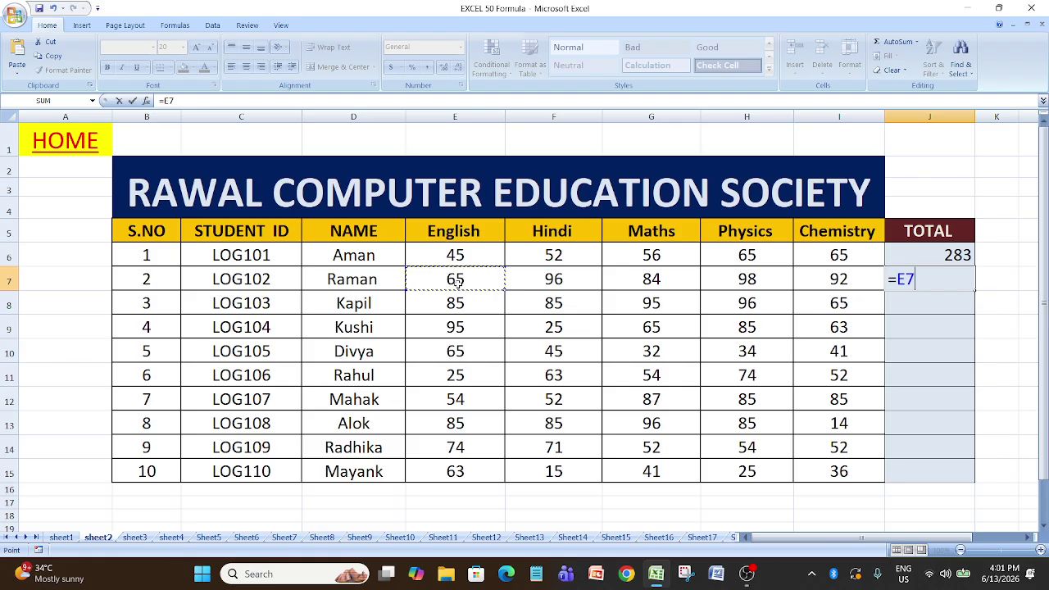
type("+")
left_click(556, 280)
type("+")
left_click(653, 280)
type("+")
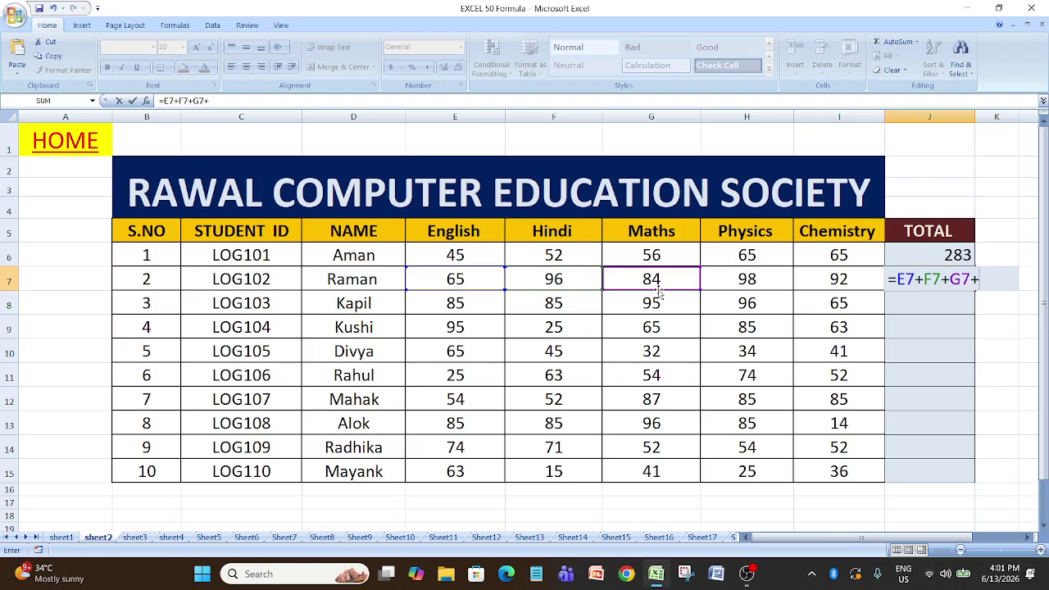
left_click(744, 282)
type("+")
left_click(807, 280)
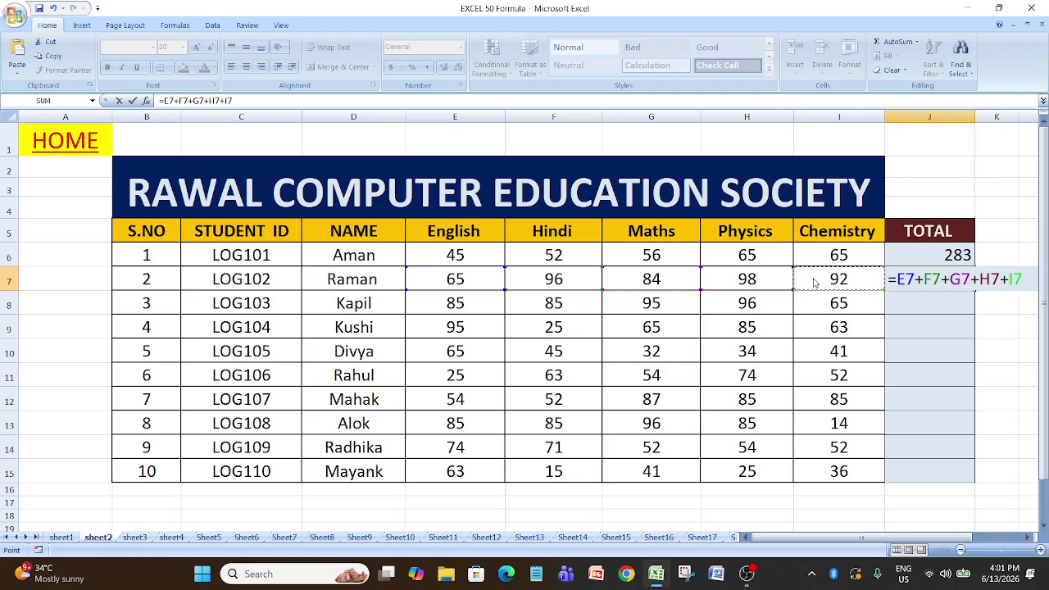
key("Return")
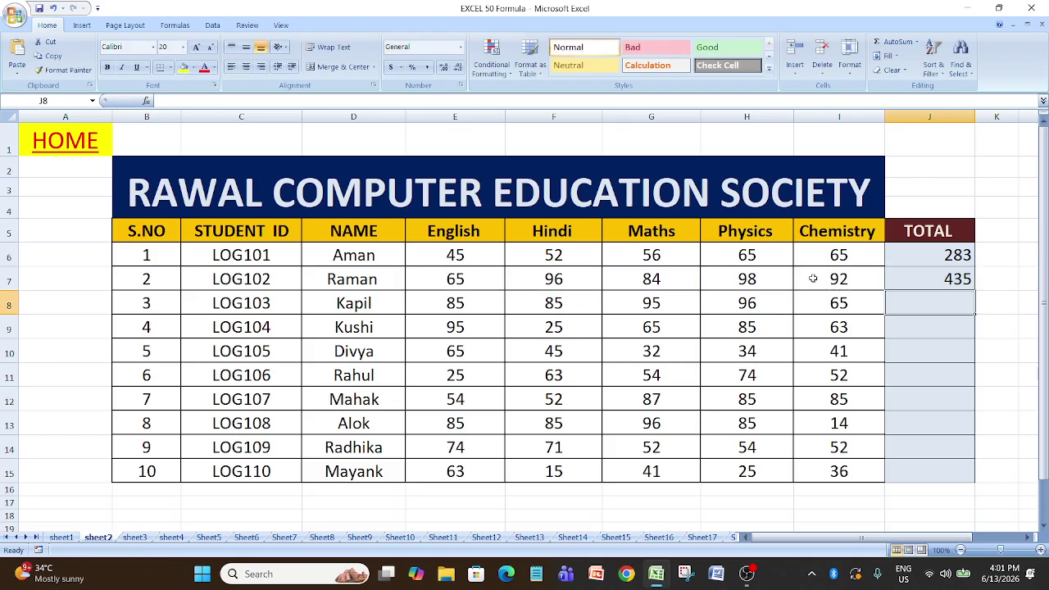
- Delete the totals from J7 and J6
left_click(951, 281)
key("Delete")
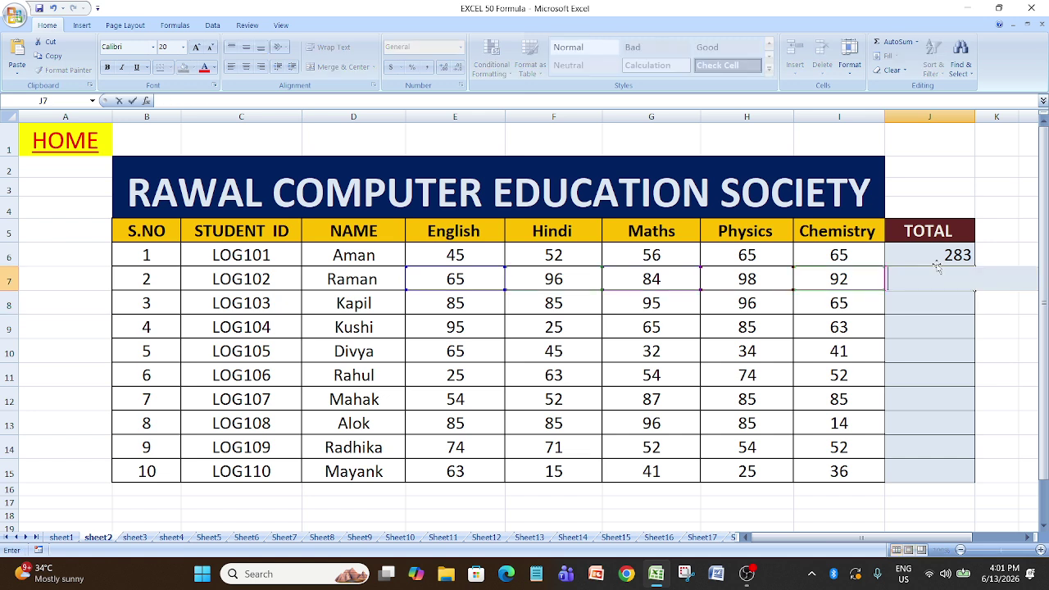
left_click(940, 255)
key("BackSpace")
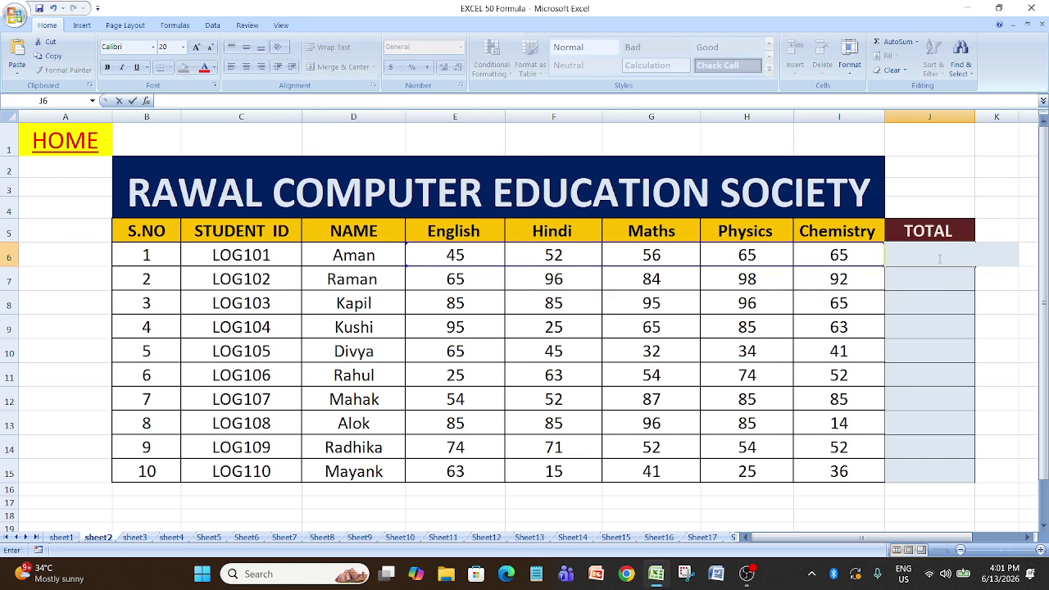
- Total the first student's marks in J6 with the addition formula =E6+F6+G6+H6+I6
type("=")
left_click(441, 255)
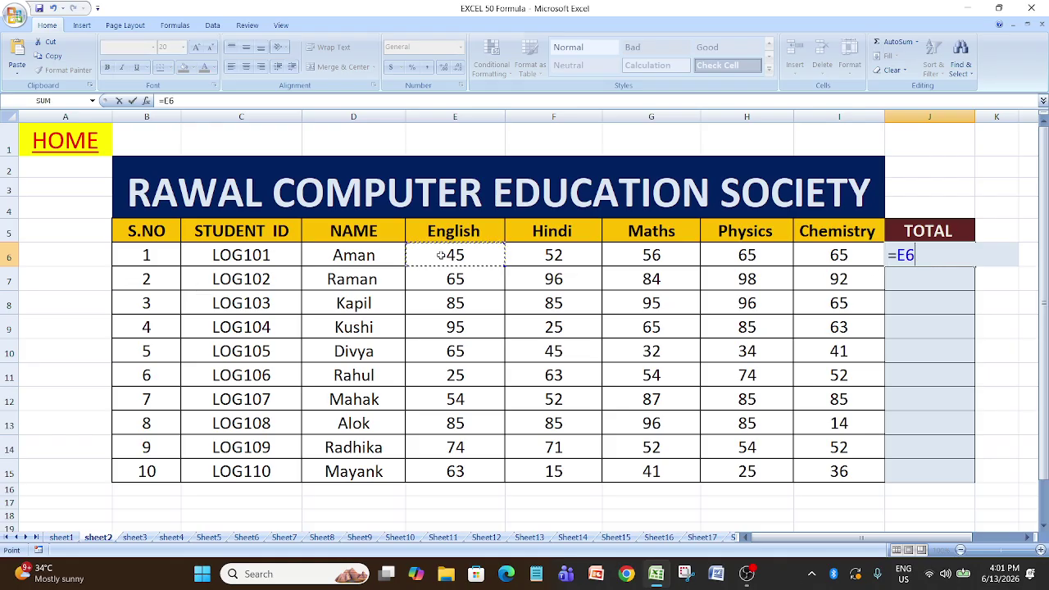
type("+")
left_click(533, 256)
type("+")
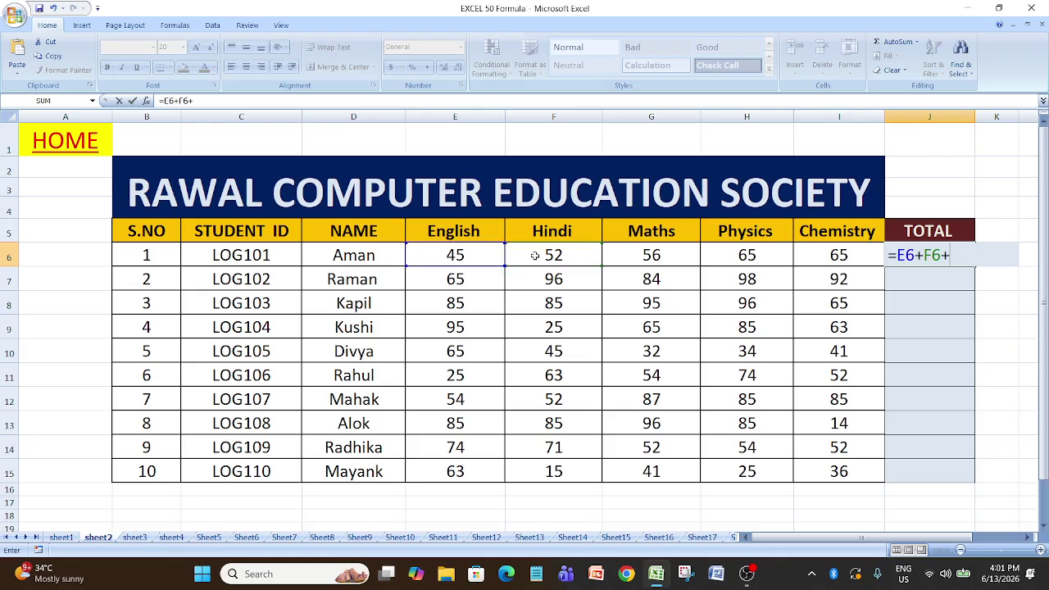
left_click(646, 255)
type("+")
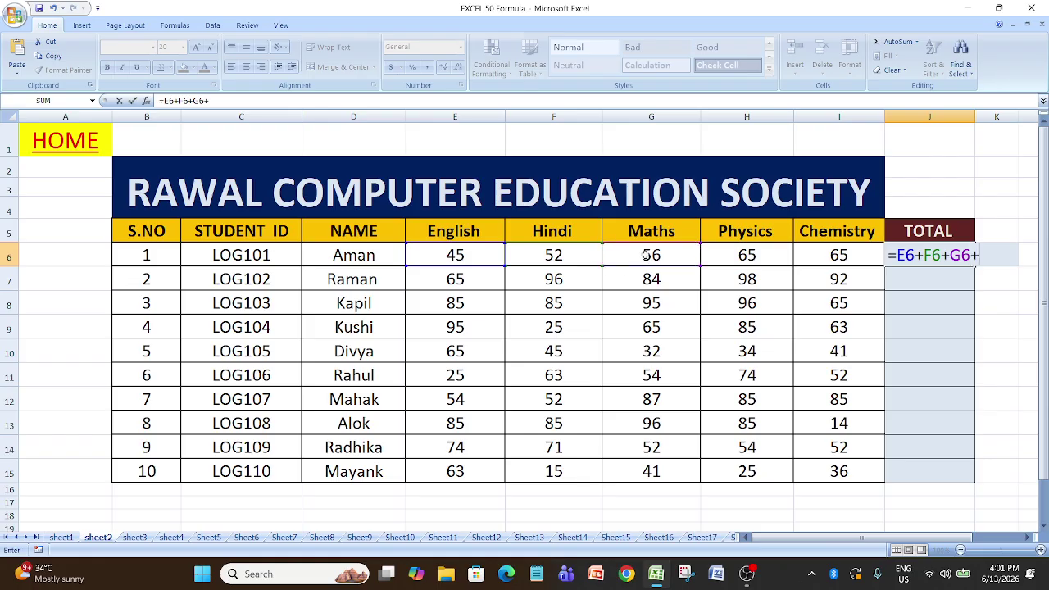
left_click(739, 255)
type("+")
left_click(834, 256)
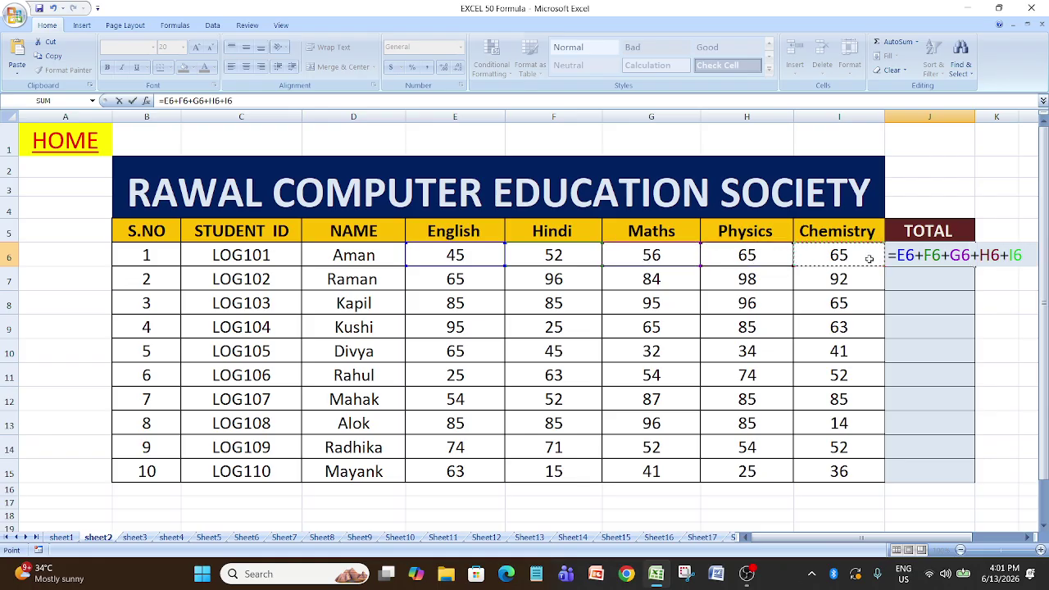
key("Return")
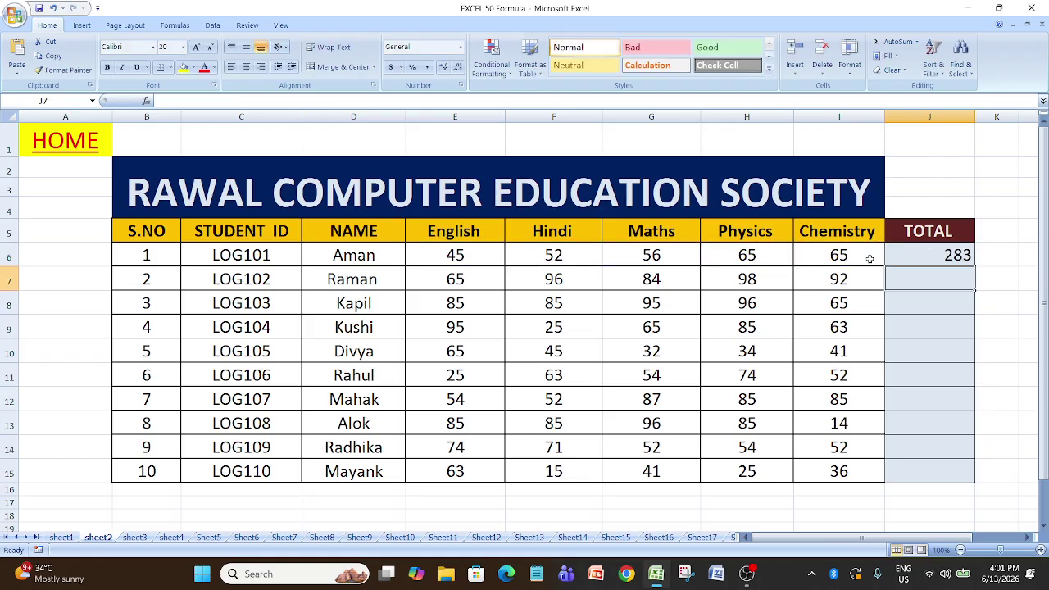
- Delete the addition formula from J6 and select J7
left_click(938, 252)
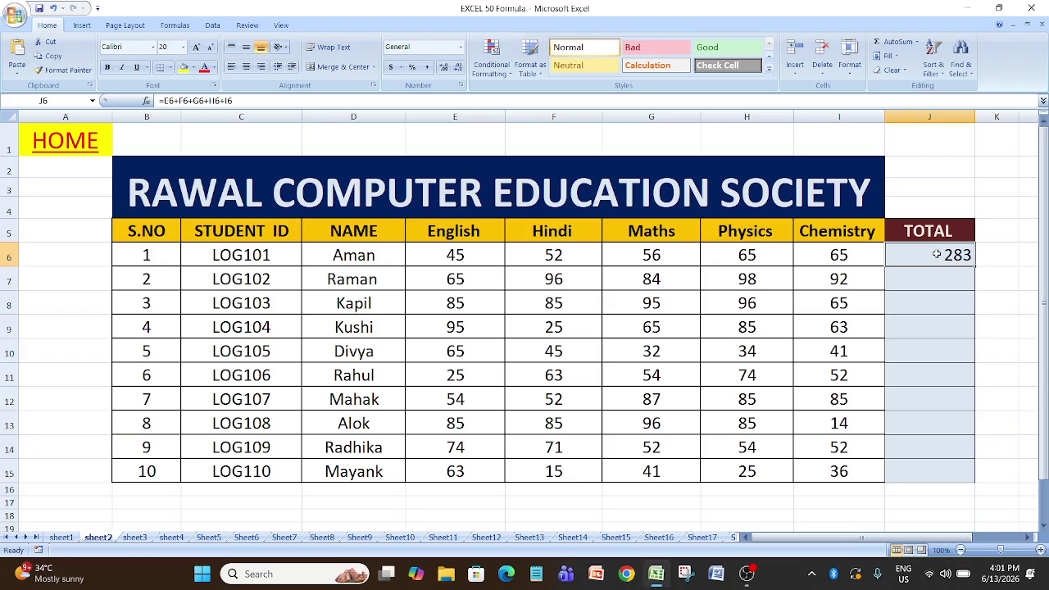
key("Delete")
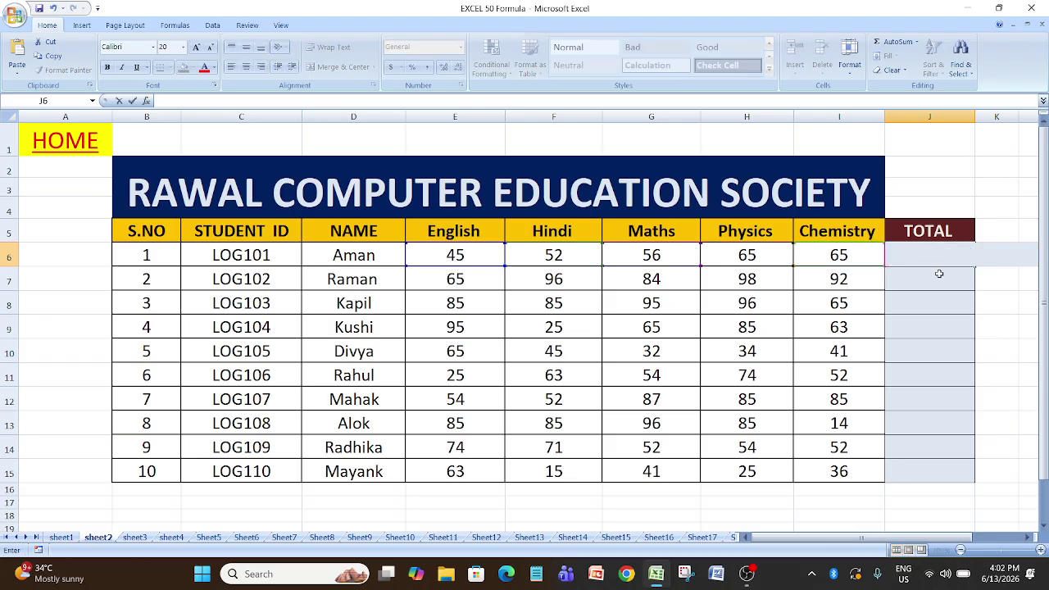
left_click(937, 272)
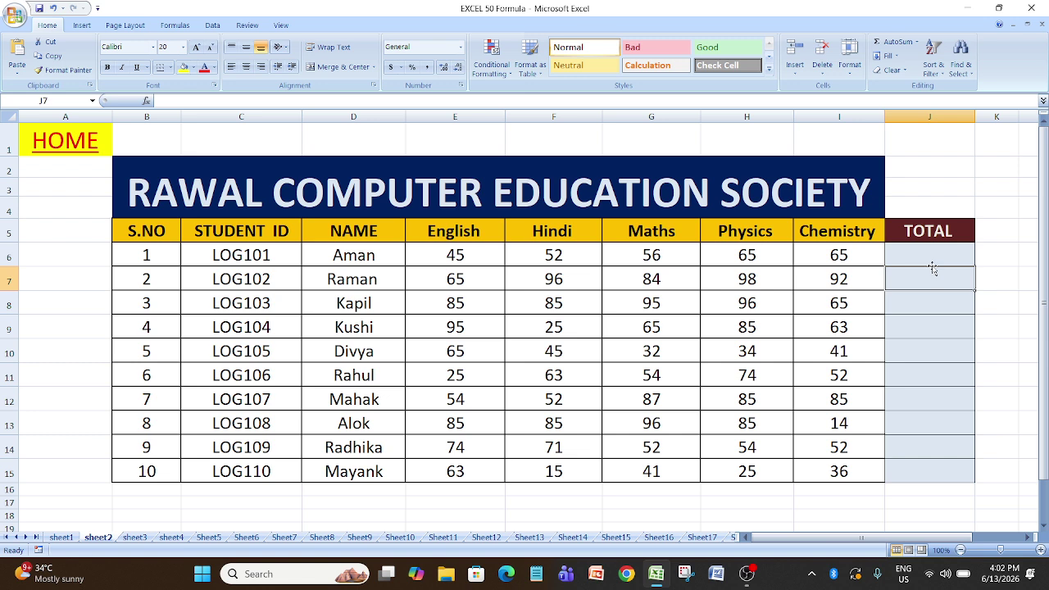
key("alt+equal")
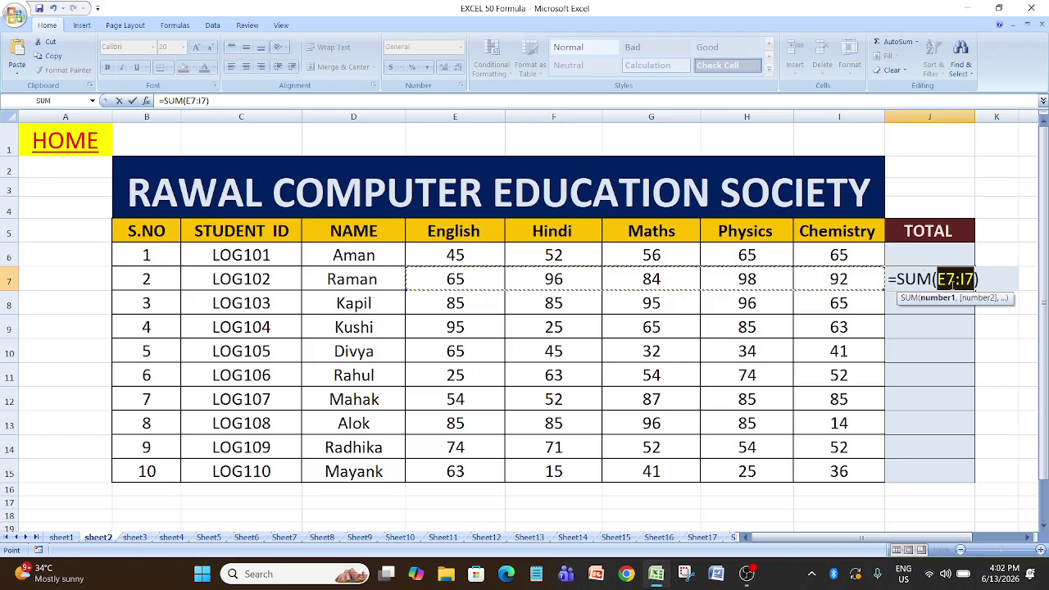
left_click(974, 282)
key("BackSpace")
key("BackSpace")
key("BackSpace")
key("BackSpace")
key("BackSpace")
key("BackSpace")
key("BackSpace")
key("BackSpace")
key("Escape")
- Total the first student's marks in J6 by AutoSumming E6:I6, and fill the formula down through J15
left_click(927, 255)
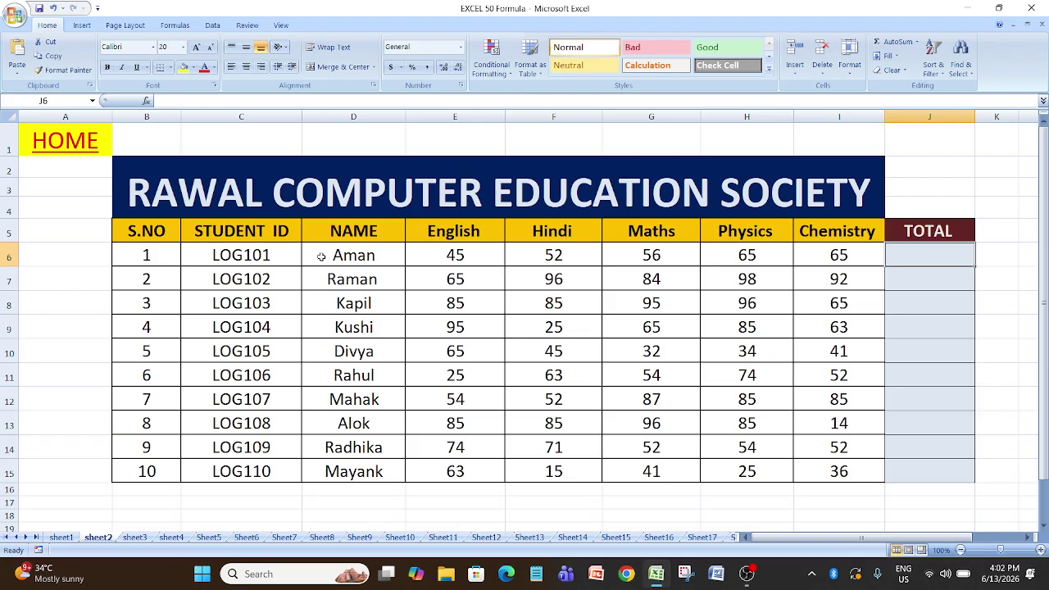
key("alt+equal")
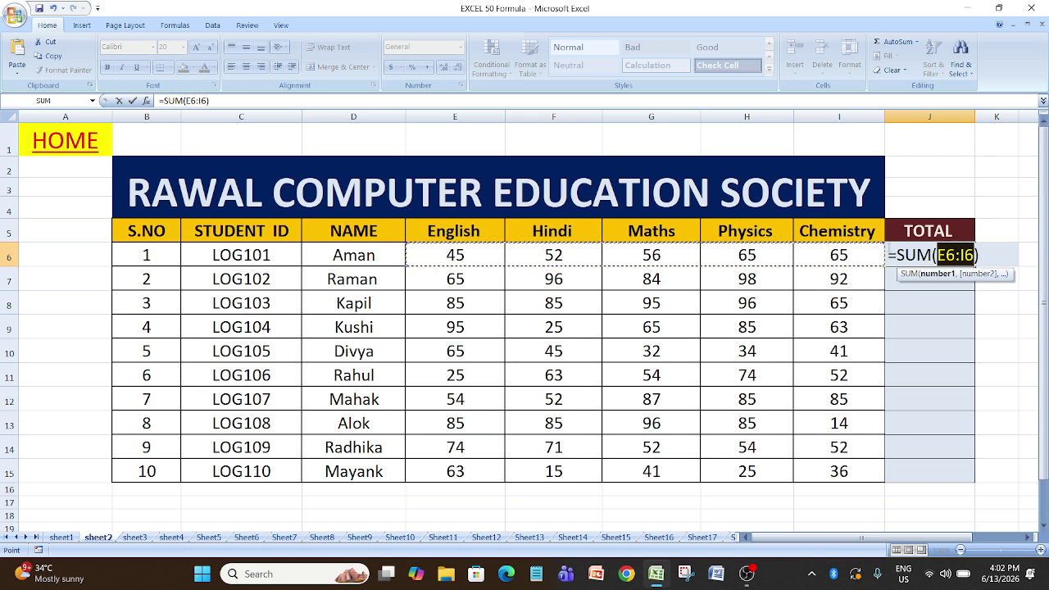
key("Return")
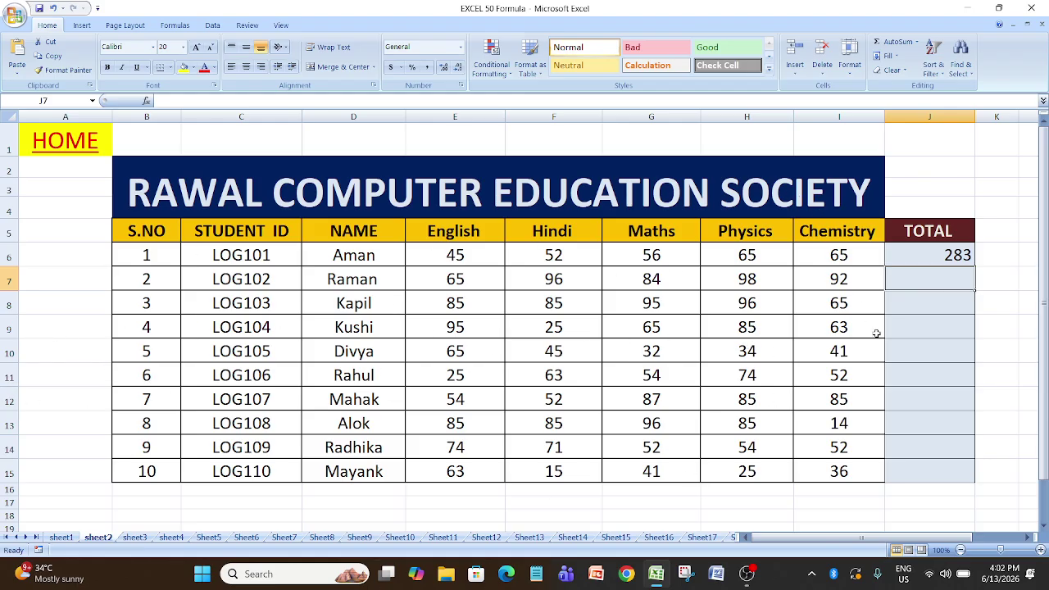
left_click(956, 255)
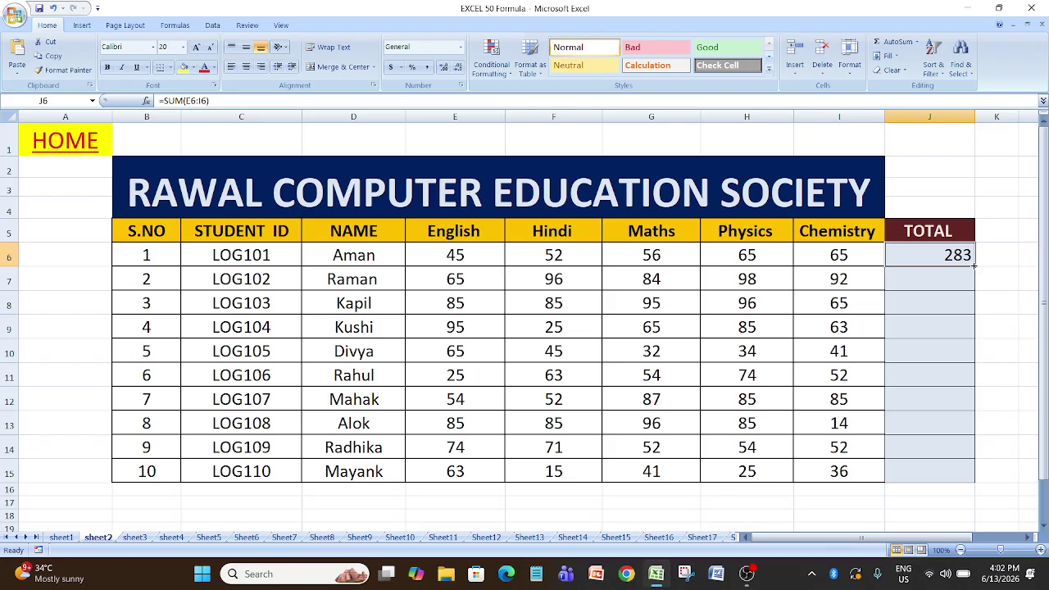
left_click_drag(976, 267, 988, 474)
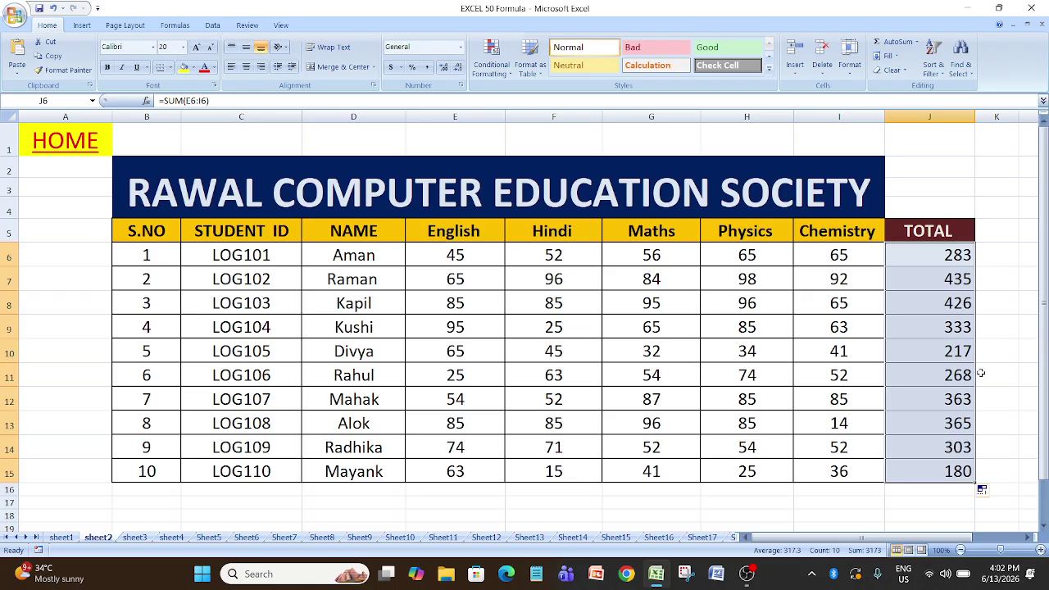
left_click(831, 279)
left_click(852, 336)
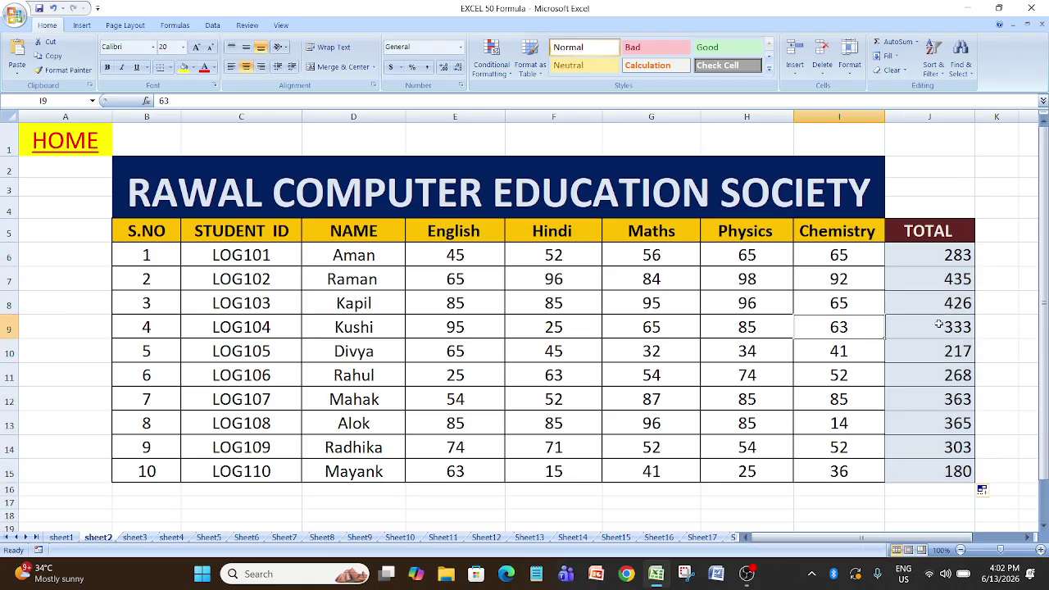
left_click(943, 305)
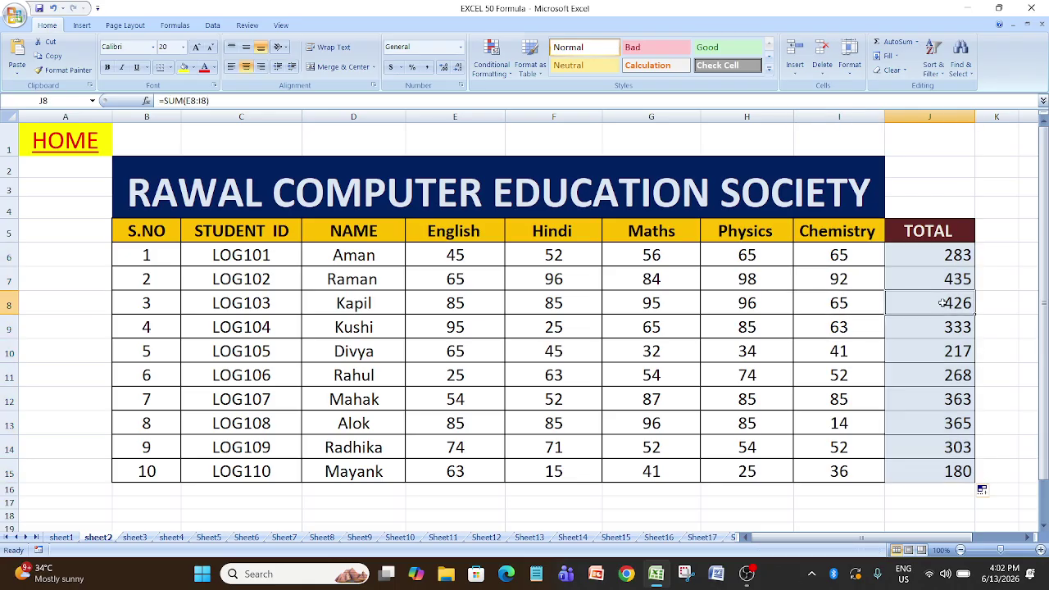
left_click(941, 262)
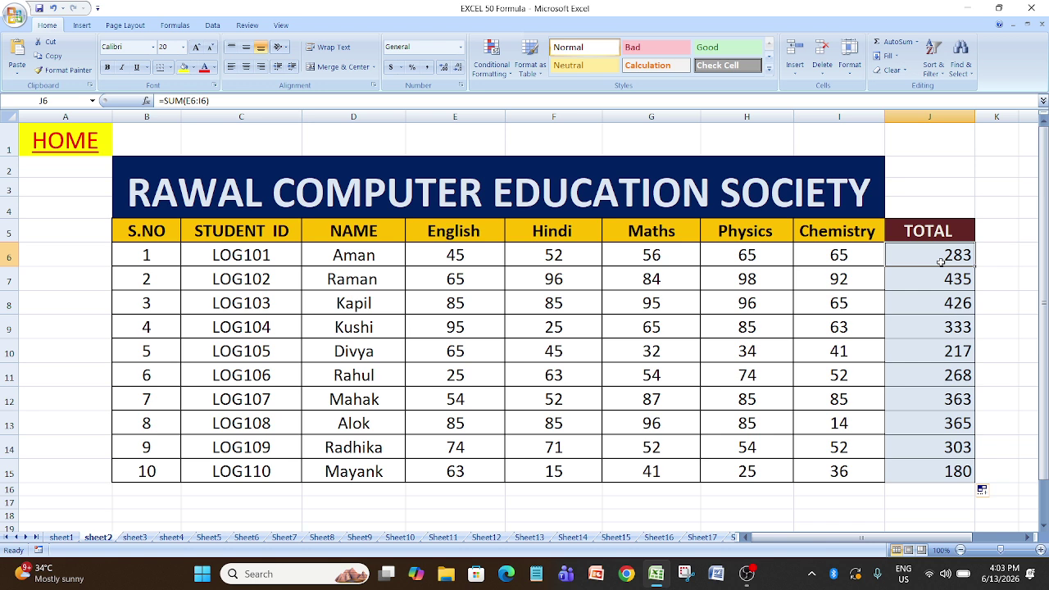